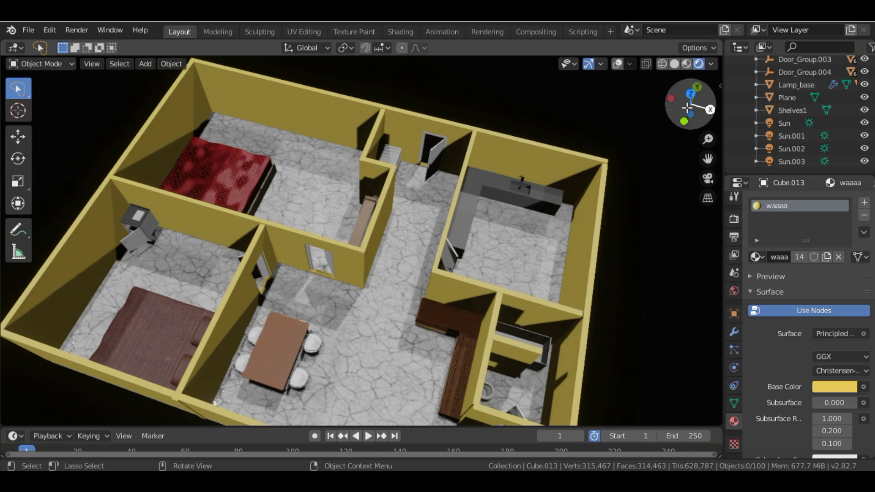
Step: Orbit around the furnished floor plan and switch it to Material Preview shading
mouse_move(670, 111)
mouse_down()
mouse_move(723, 124)
mouse_move(691, 106)
mouse_up()
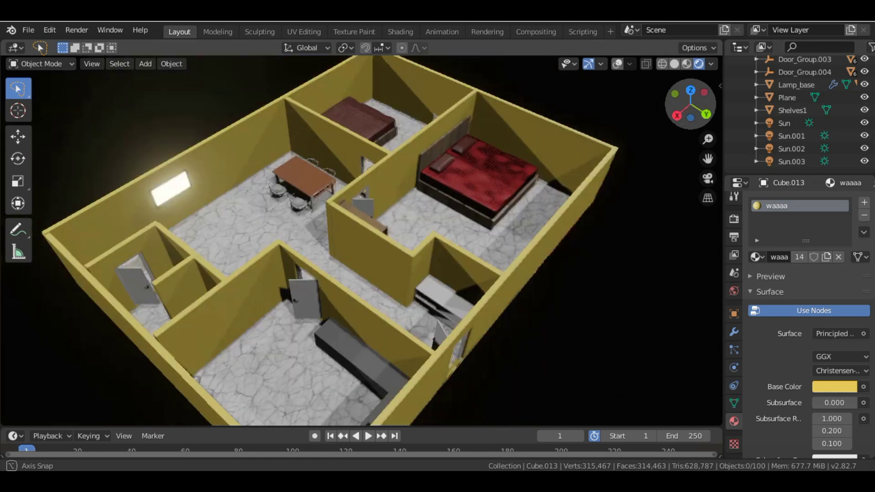
drag(690, 104, 672, 110)
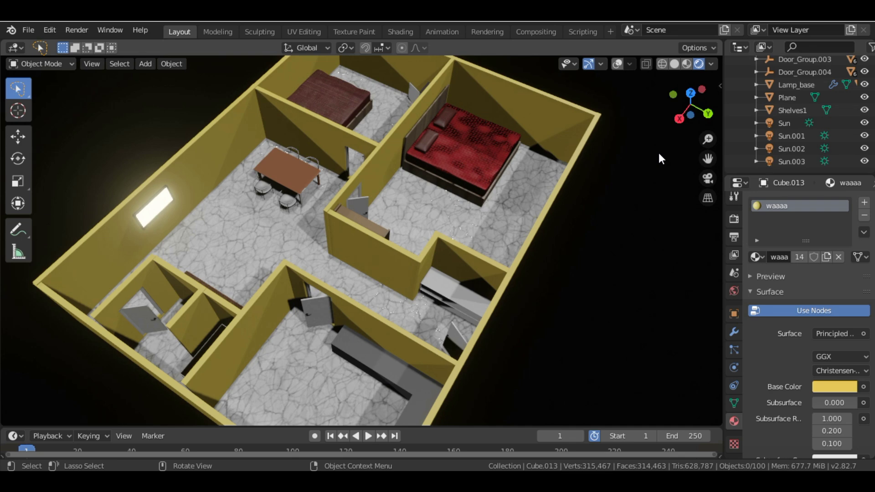
click(685, 64)
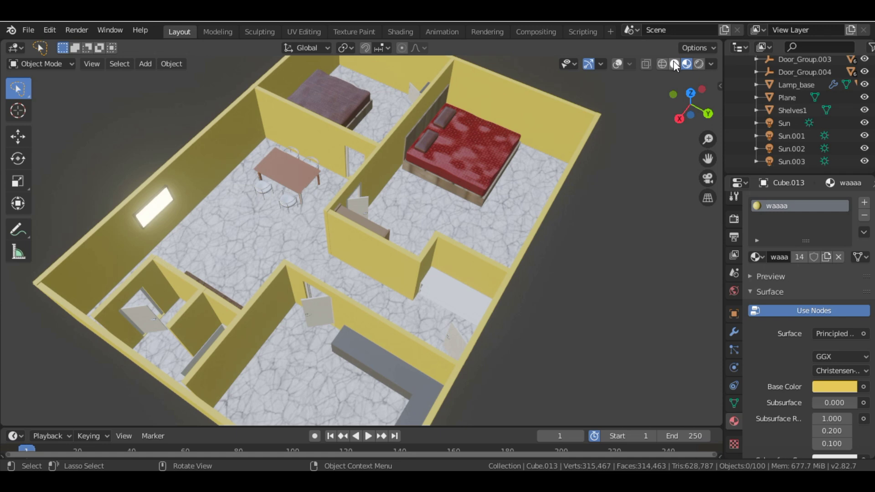
Step: Switch the floor plan to Solid shading with overlays on, viewing it from several angles
click(673, 63)
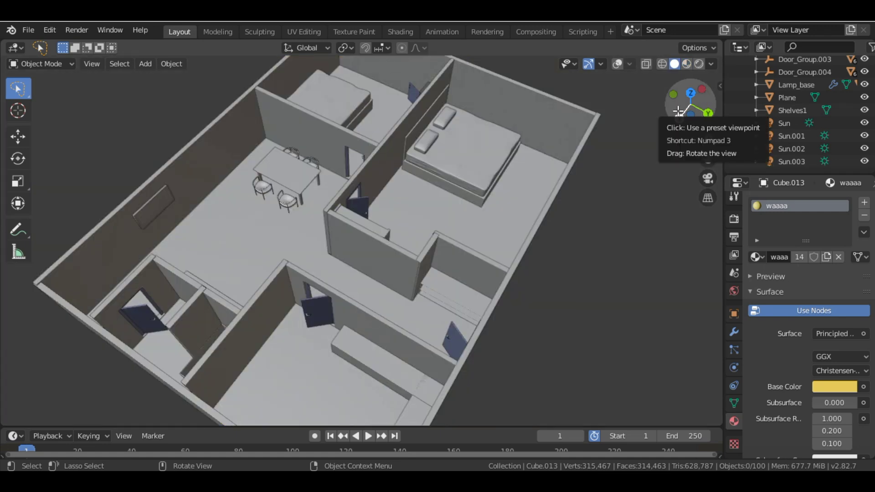
drag(678, 112, 643, 93)
click(617, 63)
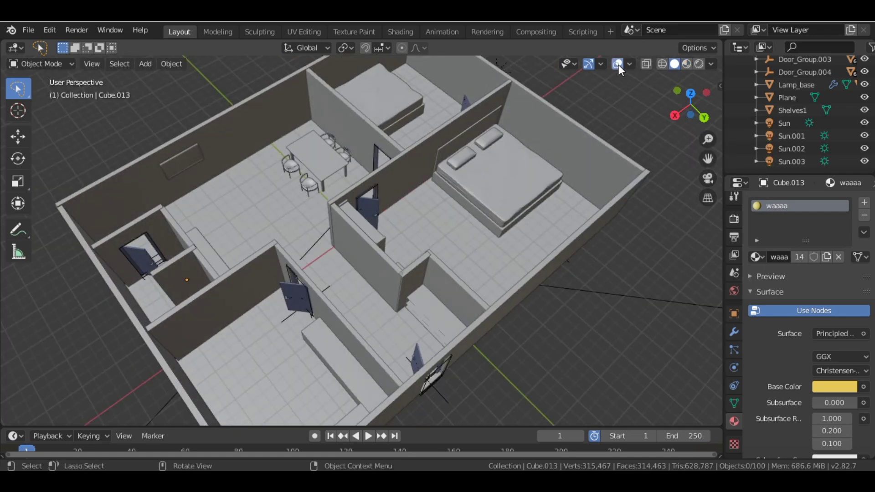
drag(692, 103, 688, 120)
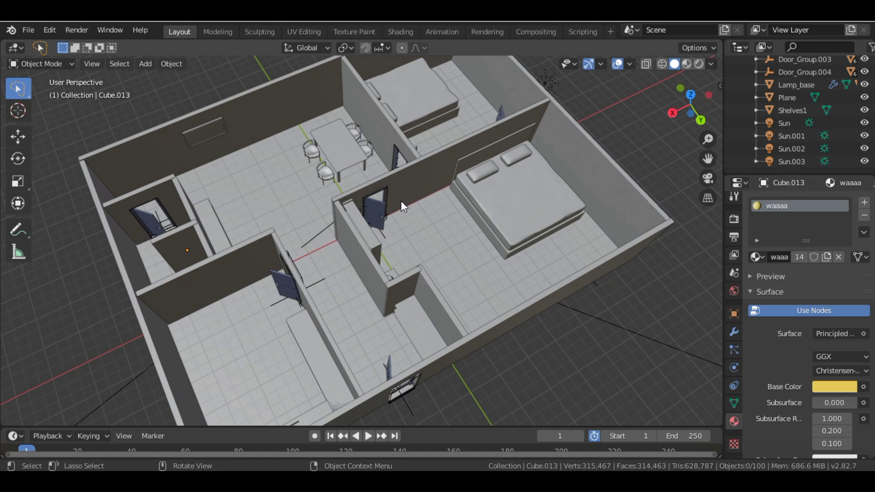
mouse_move(686, 116)
mouse_down()
mouse_move(677, 113)
mouse_move(684, 109)
mouse_up()
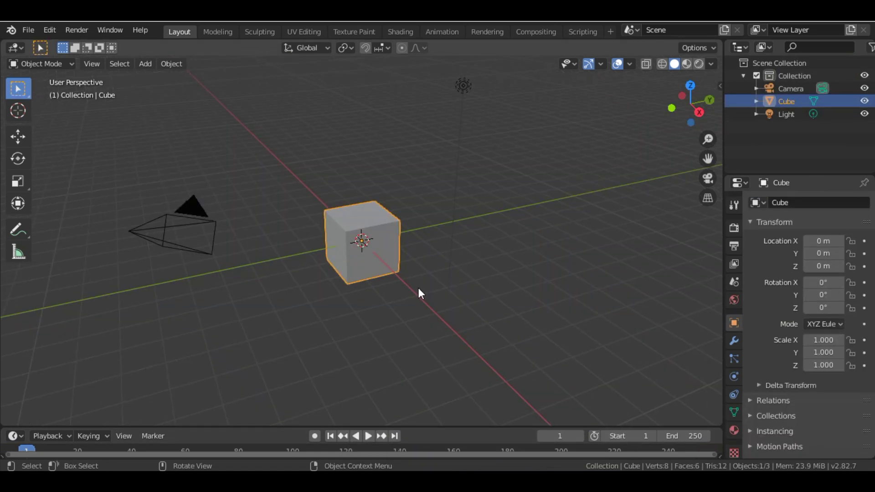
Step: Delete the default cube, camera and light, and add a plane at the origin
key(a)
key(a)
key(Delete)
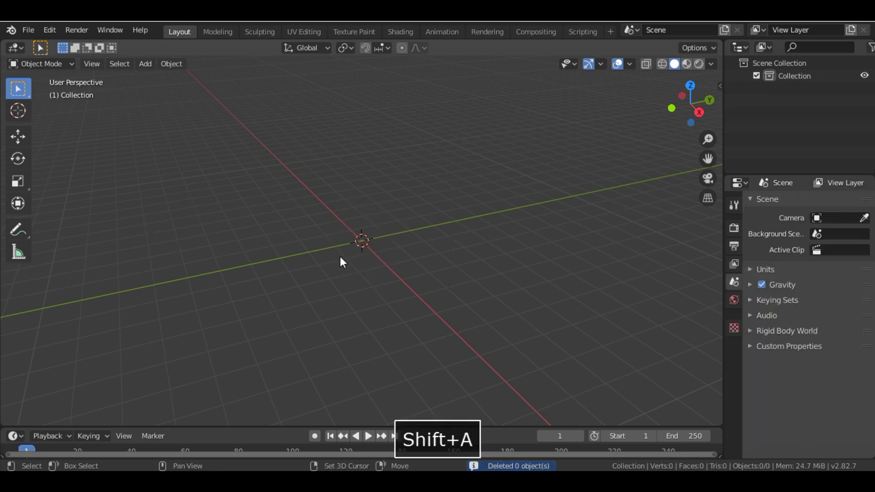
key(shift+a)
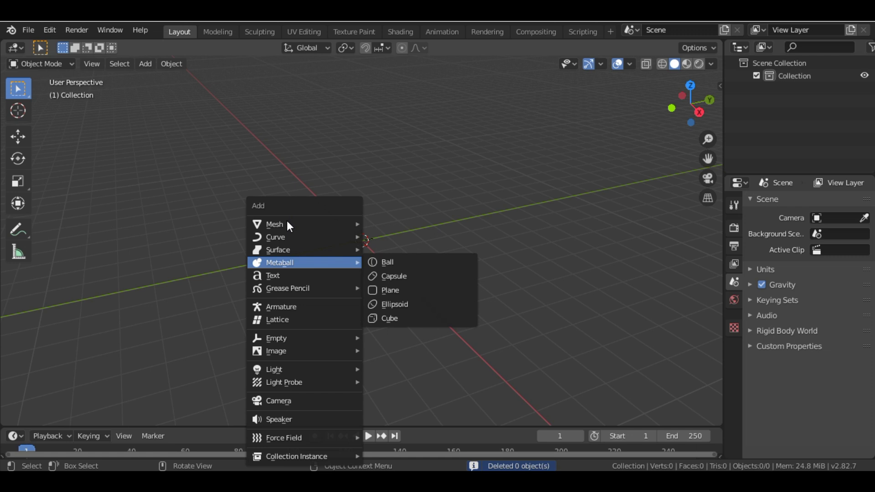
mouse_move(275, 224)
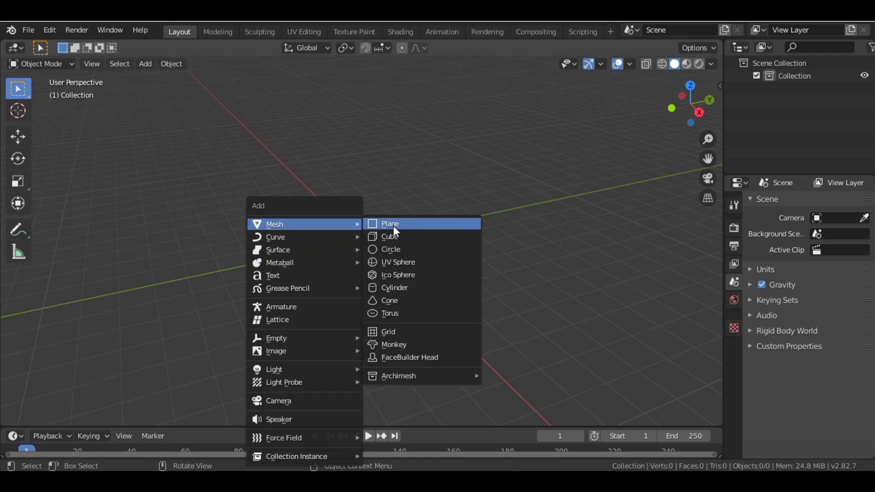
click(395, 225)
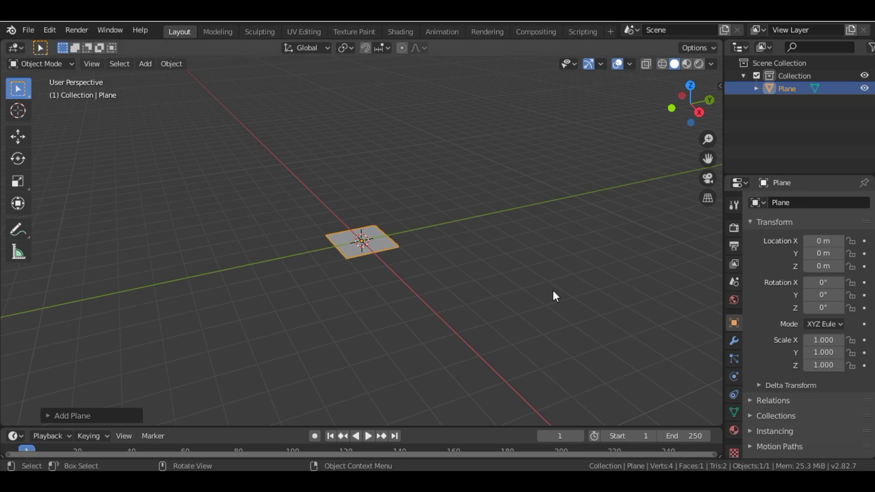
Step: Set the Unit System to Imperial under Scene Properties > Units
click(731, 283)
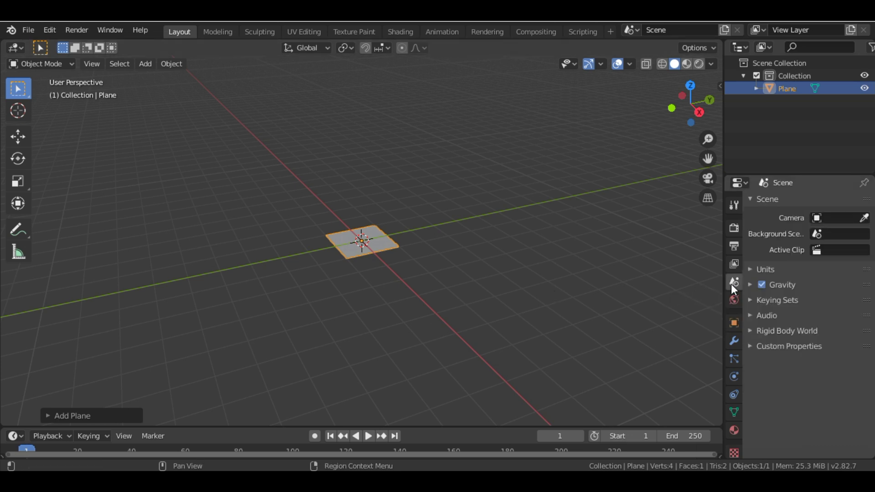
click(755, 268)
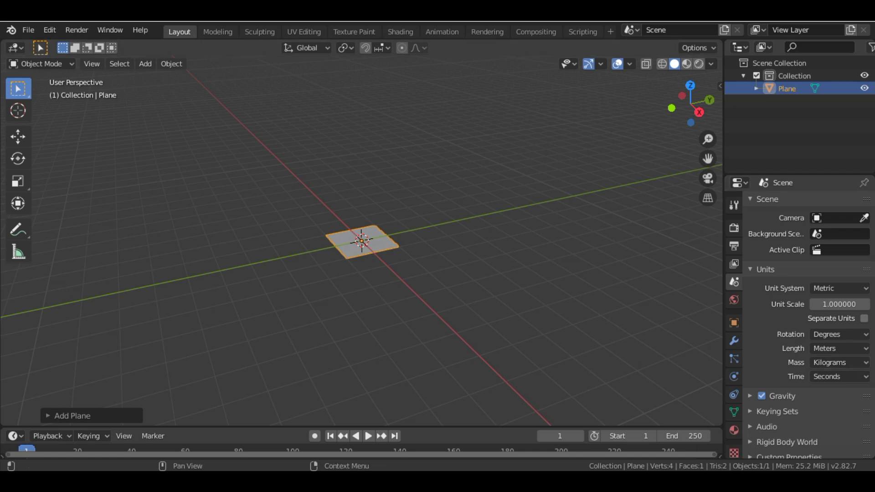
click(856, 287)
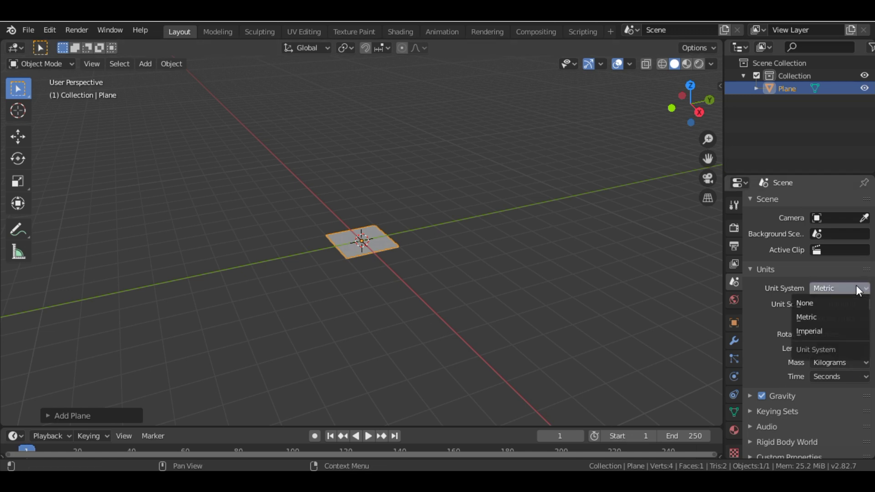
click(811, 332)
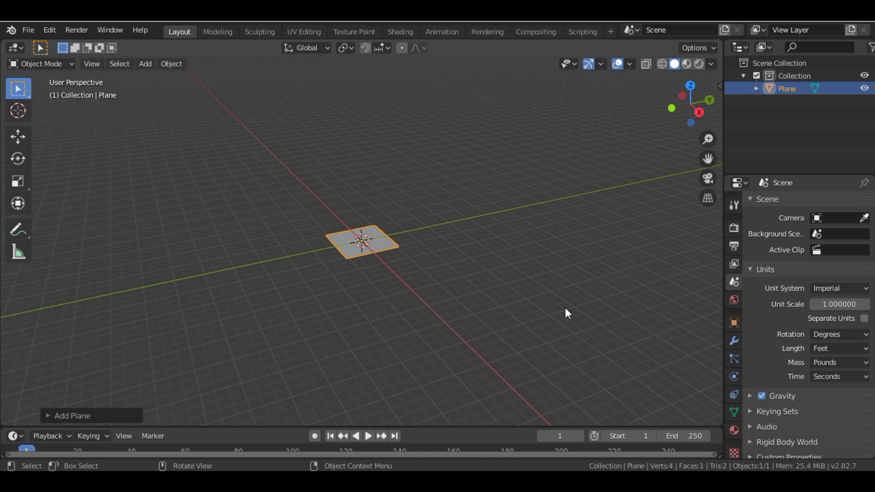
Step: Set the plane's dimensions to X 50 ft and Y 40 ft in the Transform panel
key(n)
key(n)
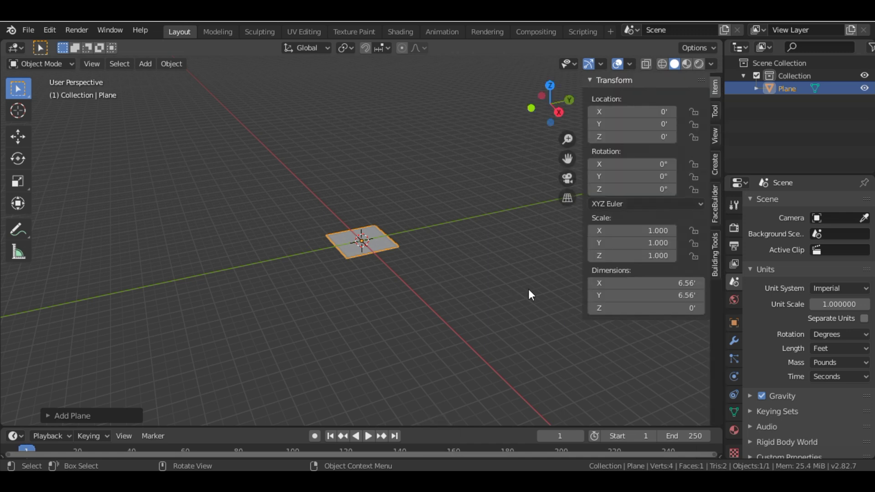
click(640, 283)
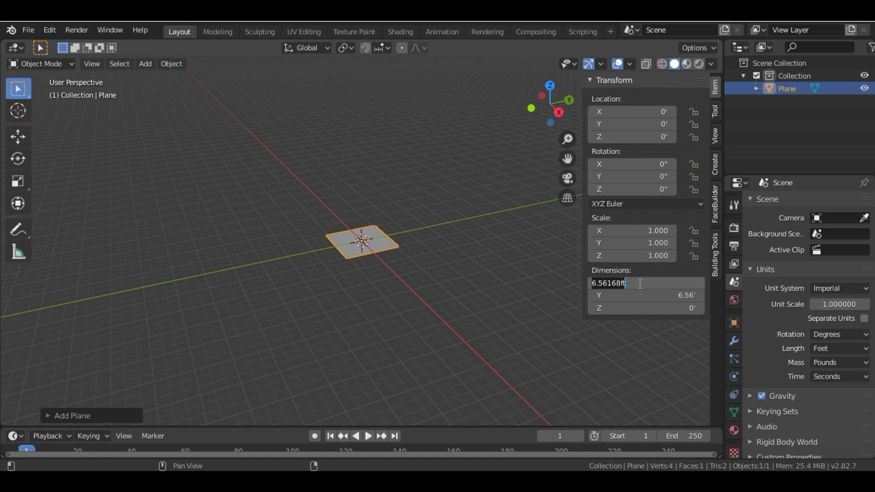
text(50)
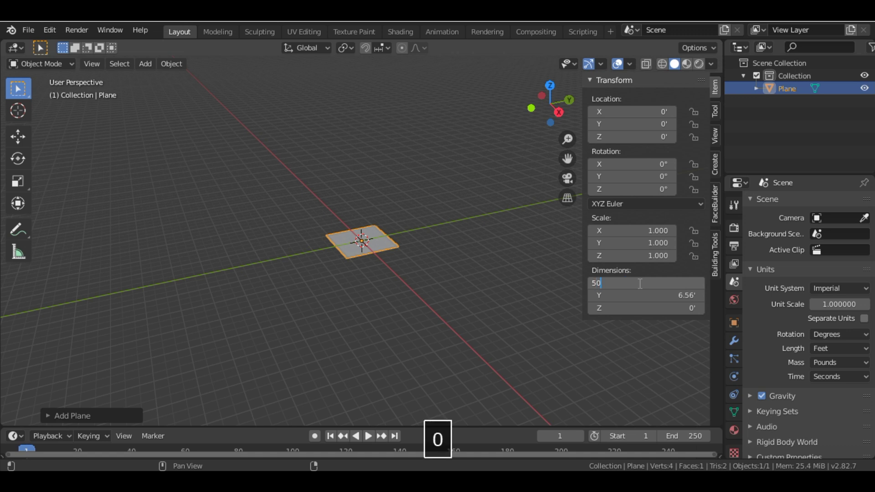
key(Return)
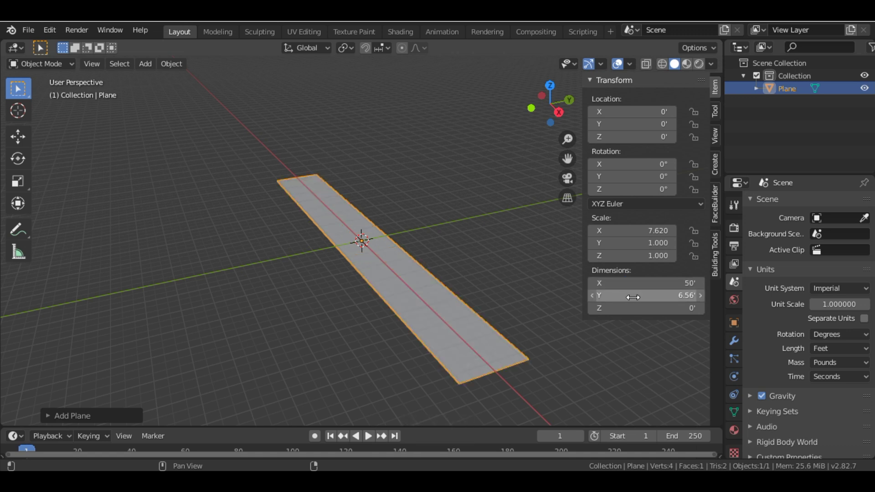
click(634, 296)
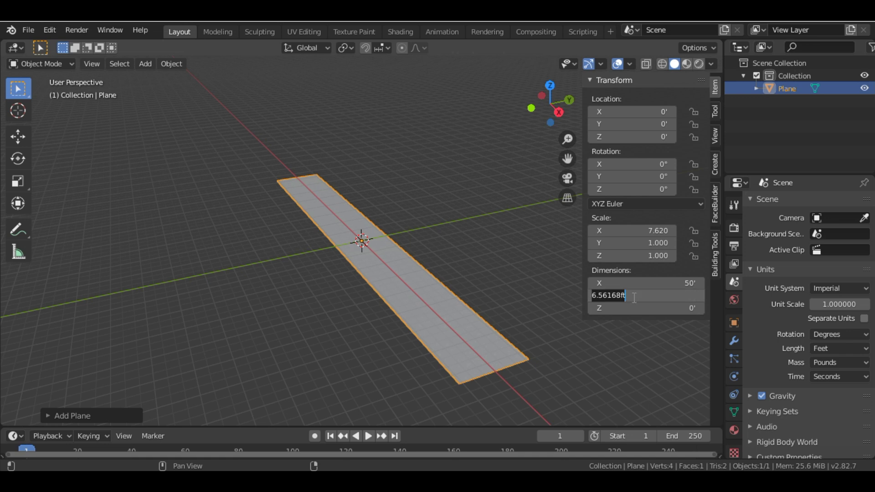
text(30)
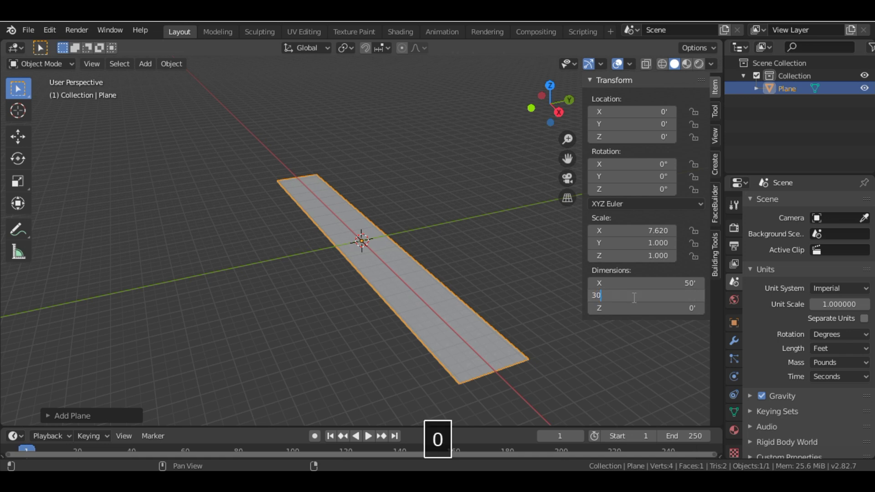
key(BackSpace)
key(BackSpace)
text(40)
key(Return)
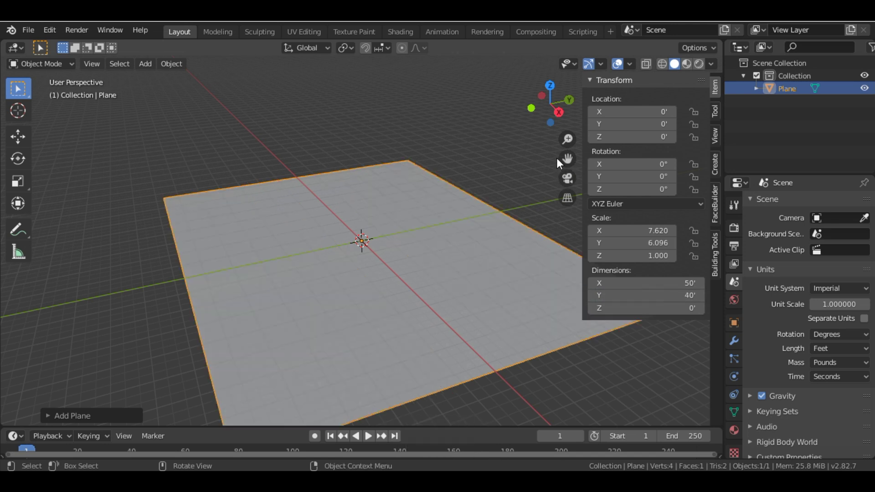
mouse_move(547, 102)
mouse_down()
mouse_move(555, 101)
mouse_move(489, 138)
mouse_up()
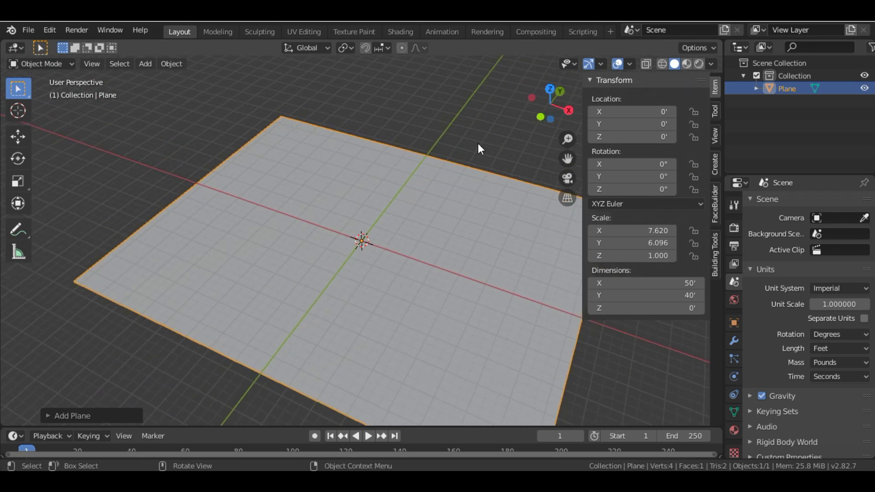
key(n)
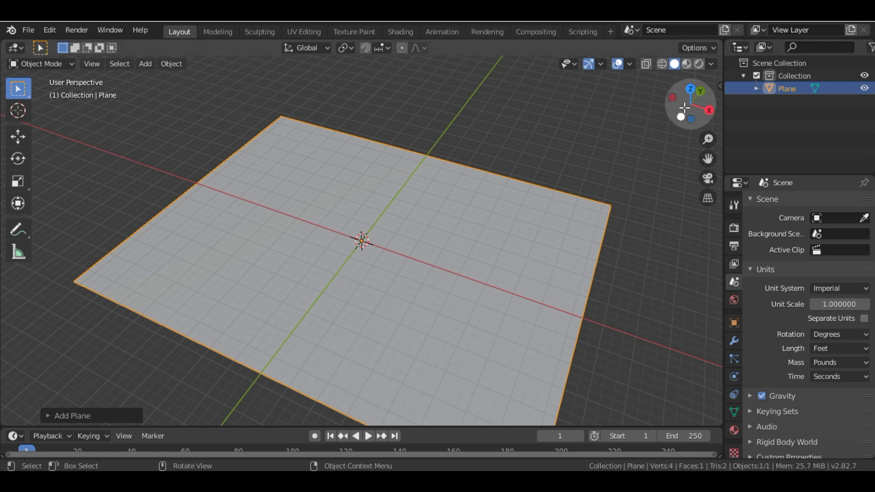
mouse_move(690, 104)
mouse_down()
mouse_move(673, 103)
mouse_move(561, 249)
mouse_up()
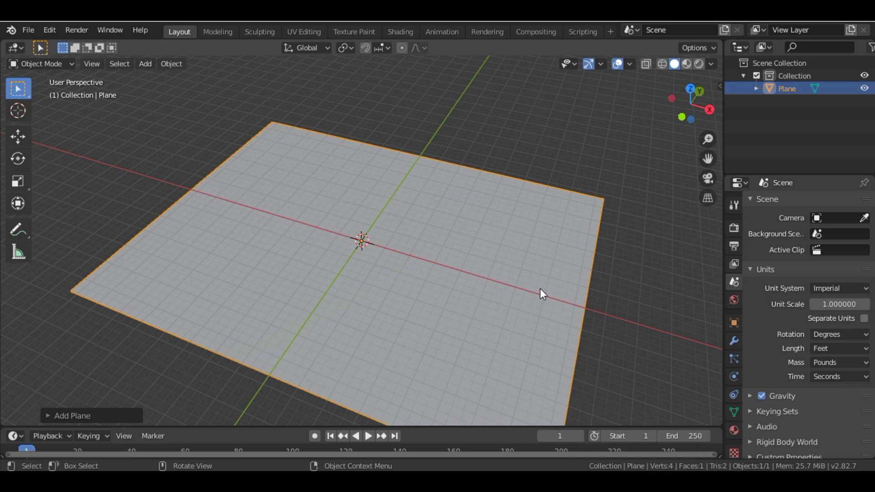
Step: Add a cube at the origin and scale it narrower along X
key(shift+a)
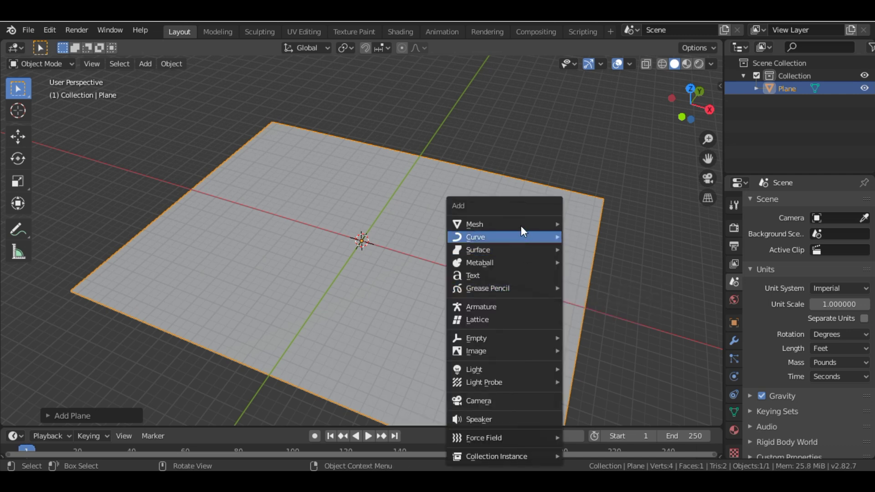
mouse_move(474, 224)
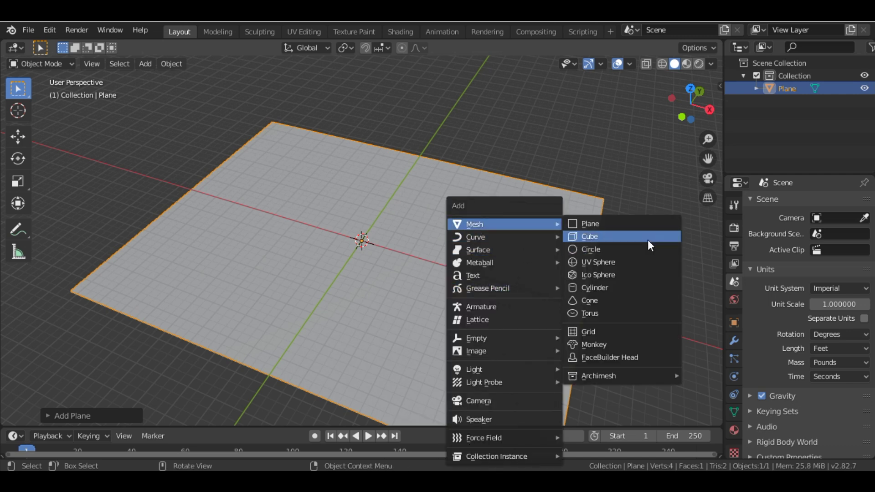
click(646, 240)
scroll(481, 181, up, 2)
scroll(482, 181, up, 4)
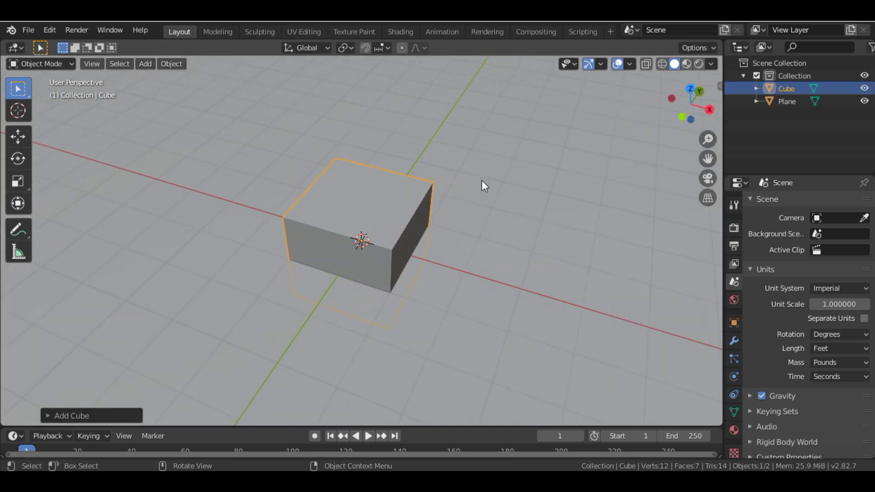
scroll(481, 184, down, 8)
scroll(482, 184, up, 4)
scroll(481, 184, down, 1)
scroll(482, 184, down, 1)
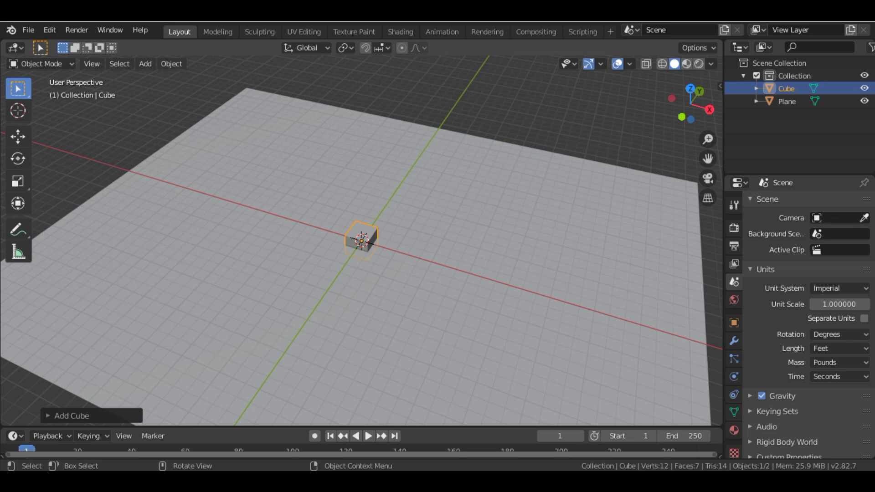
key(s)
key(x)
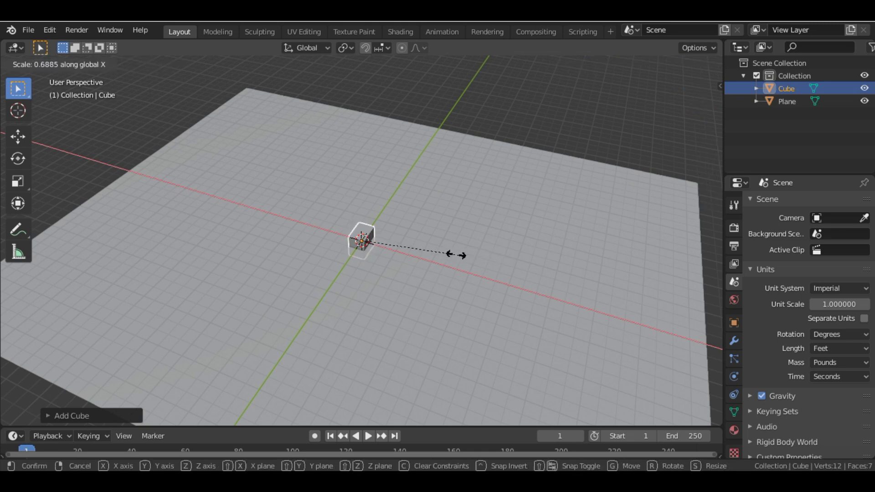
click(442, 252)
Step: Set the cube's X dimension to exactly 0.2 ft
key(n)
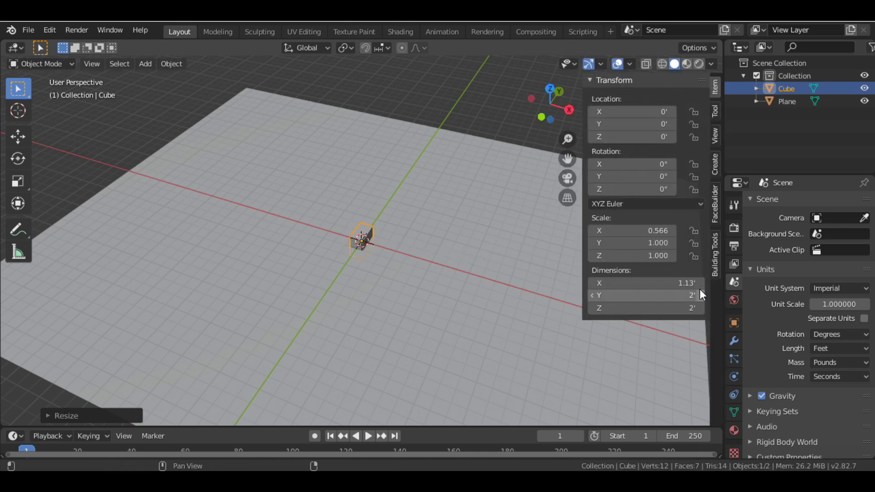
click(680, 285)
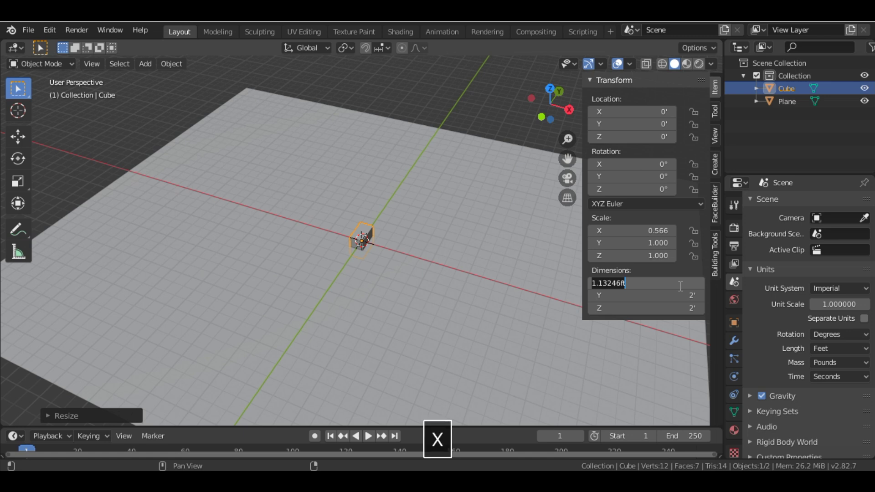
text(0.2)
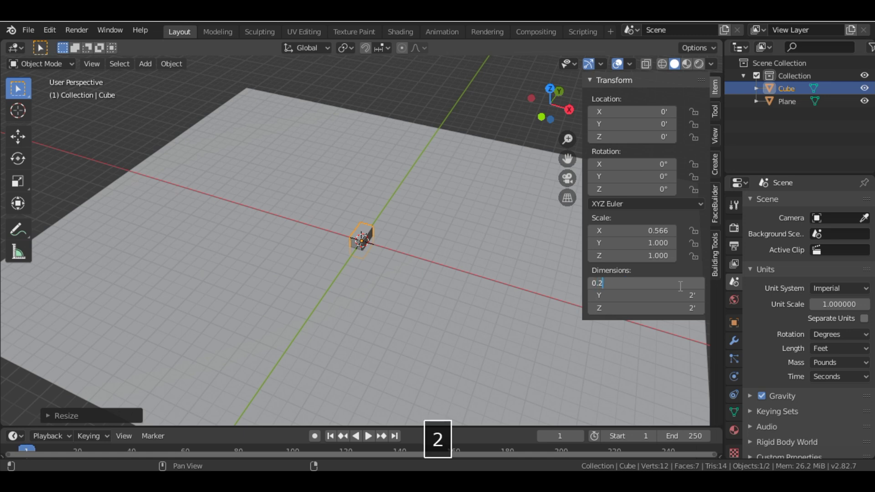
key(Return)
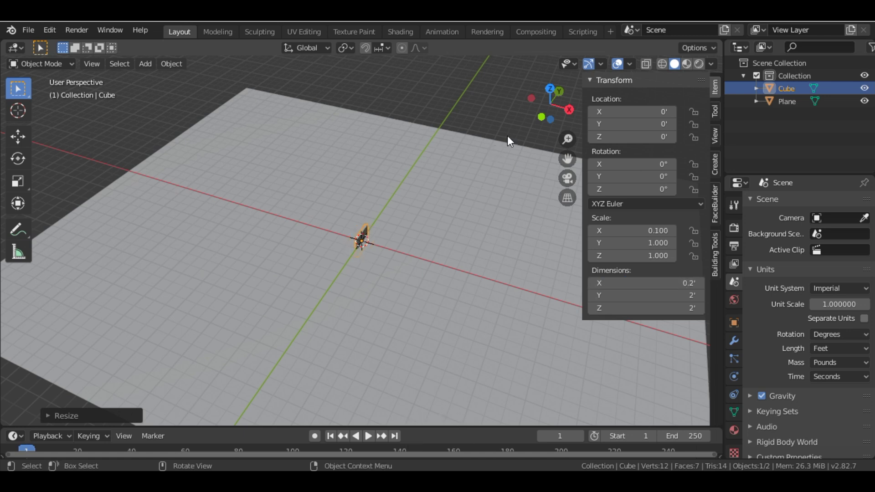
mouse_move(549, 103)
mouse_down()
mouse_move(527, 109)
mouse_move(407, 224)
mouse_up()
Step: Slide the slab roughly 15 ft along Y, then scale it along Y to 4.9 ft
key(g)
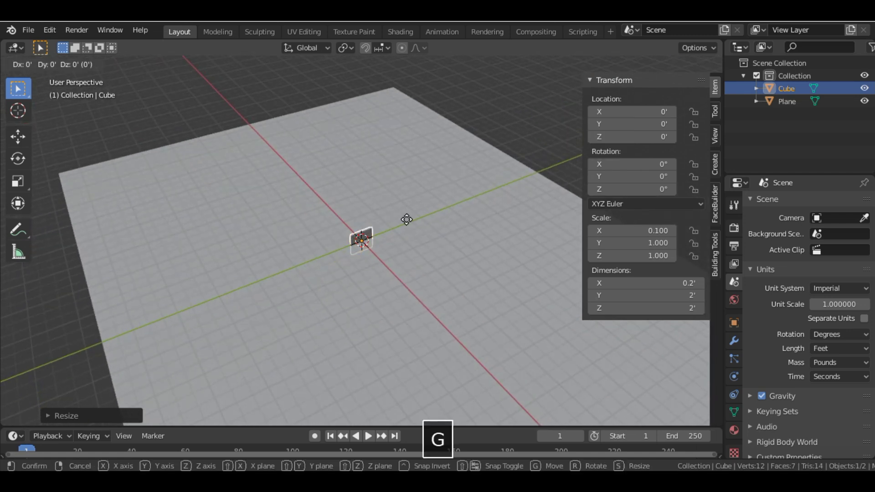
key(y)
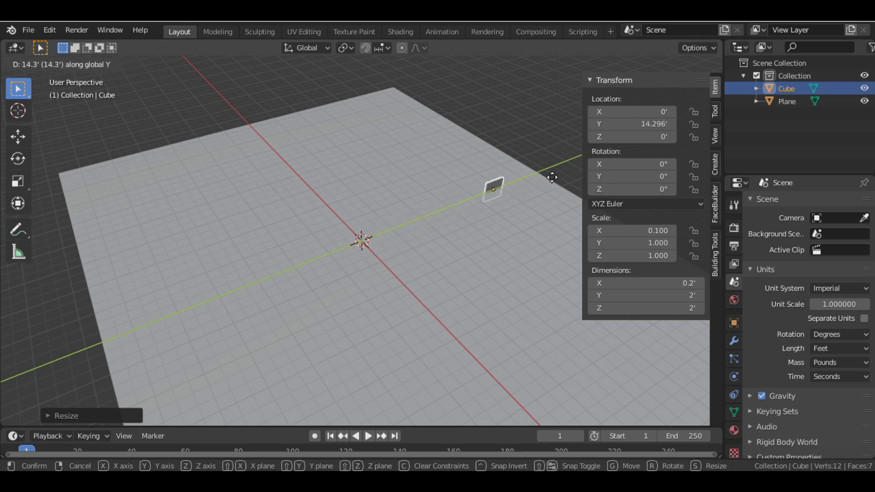
click(551, 178)
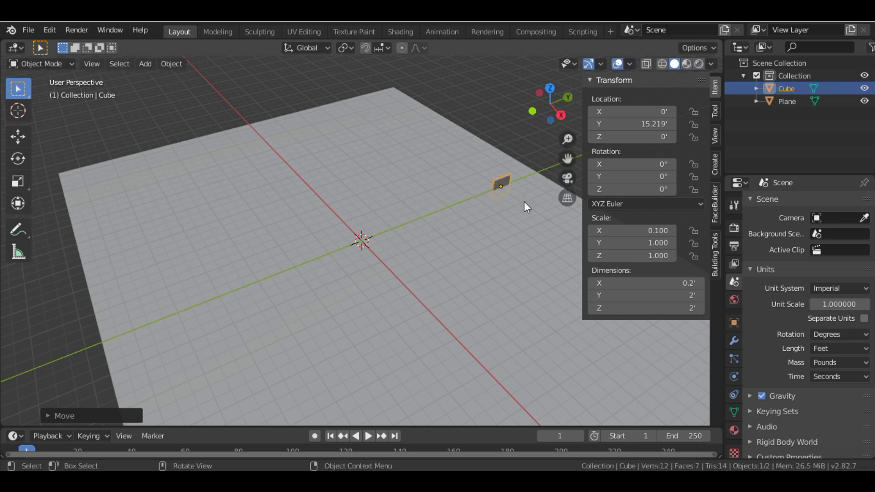
key(s)
key(y)
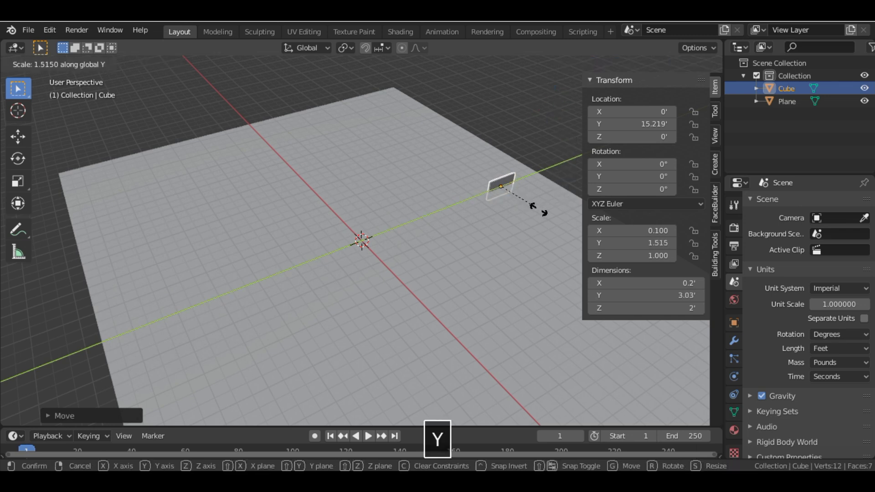
click(566, 225)
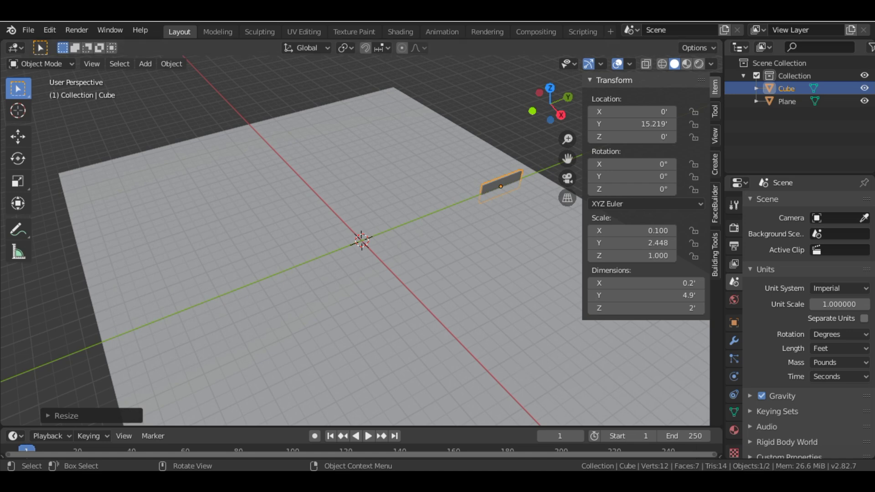
click(519, 443)
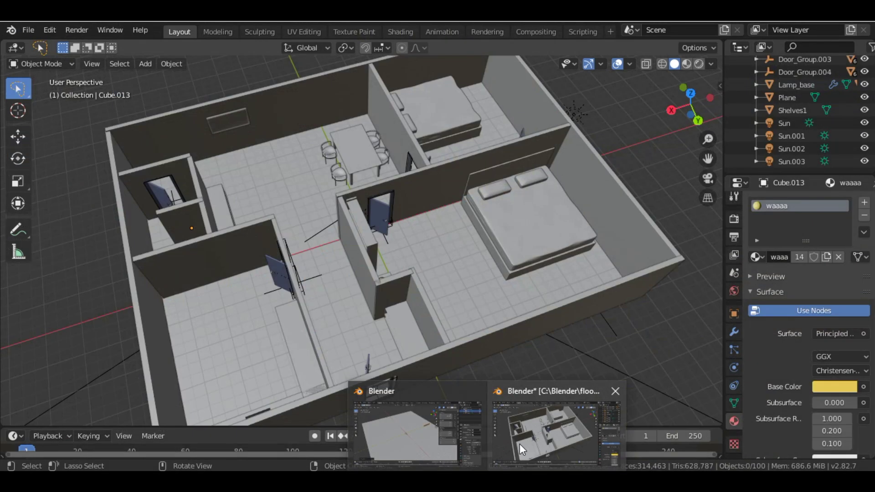
click(519, 443)
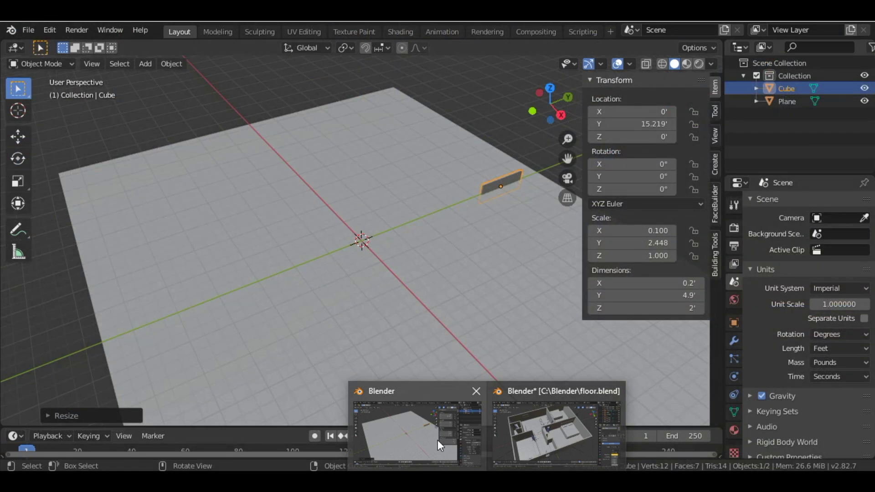
click(437, 439)
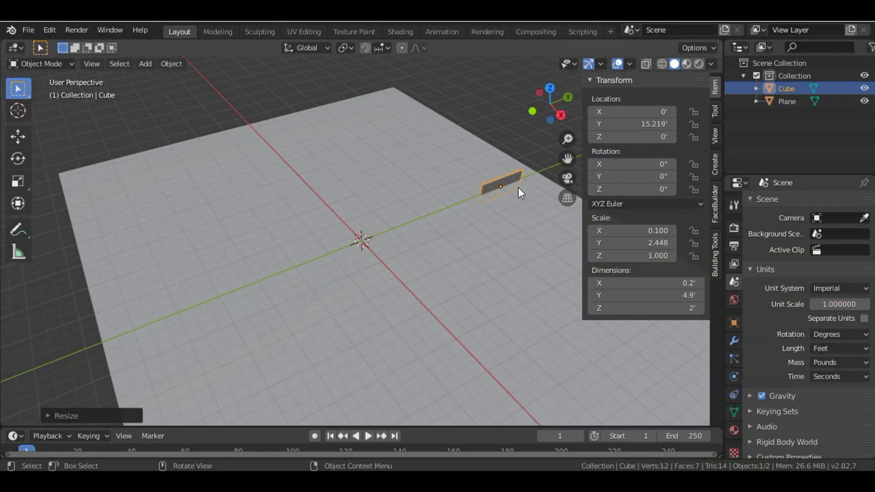
Step: Reposition the slab about 17.7 ft out and centre it on the Y axis
key(g)
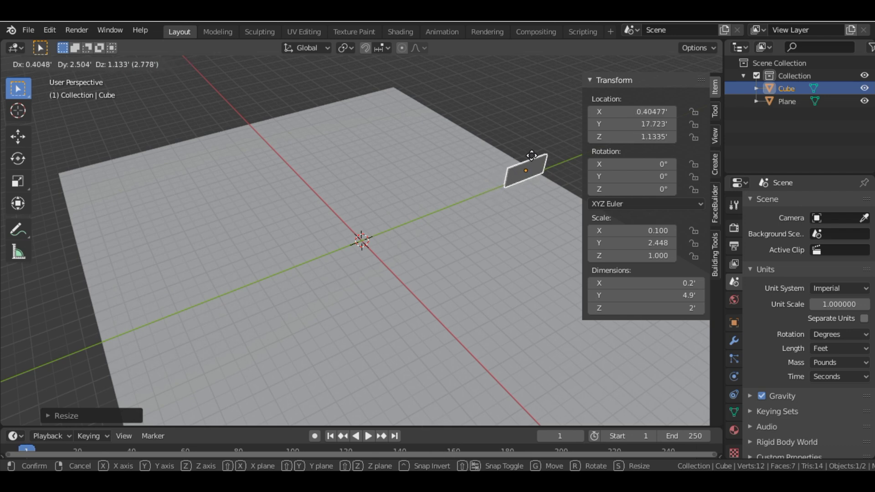
click(531, 164)
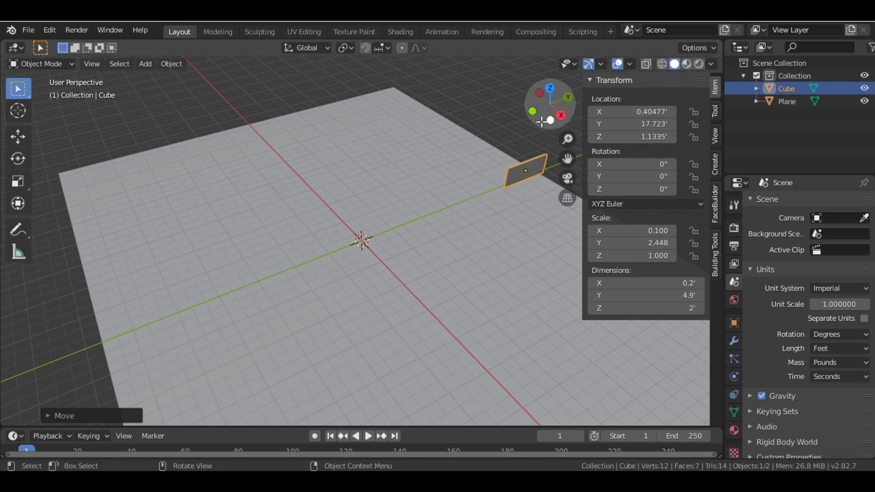
drag(546, 99, 526, 110)
middle_drag(329, 114, 329, 113)
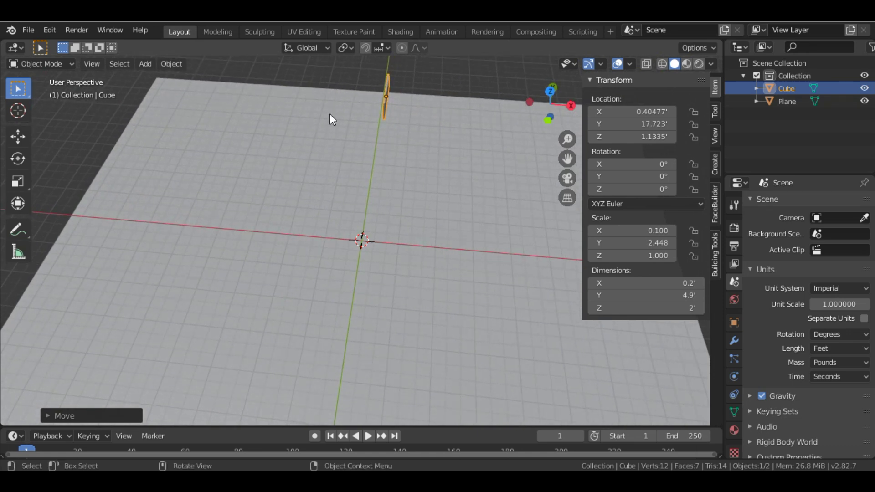
key(g)
key(x)
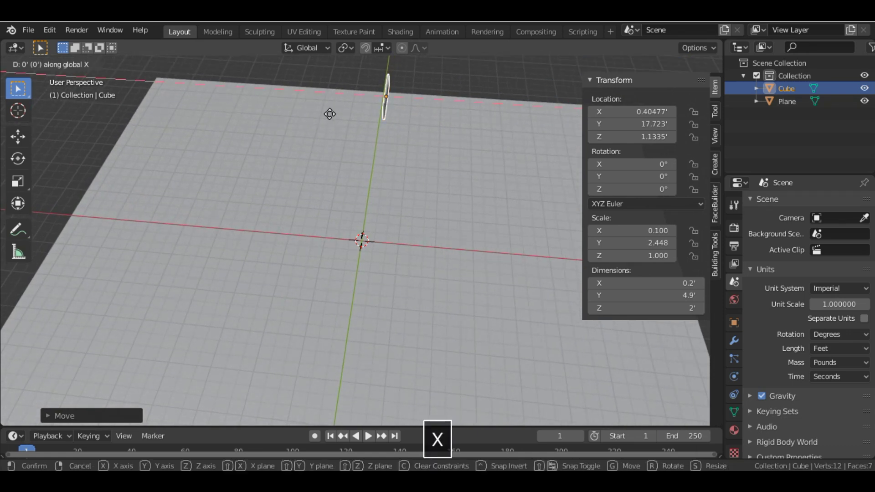
click(325, 113)
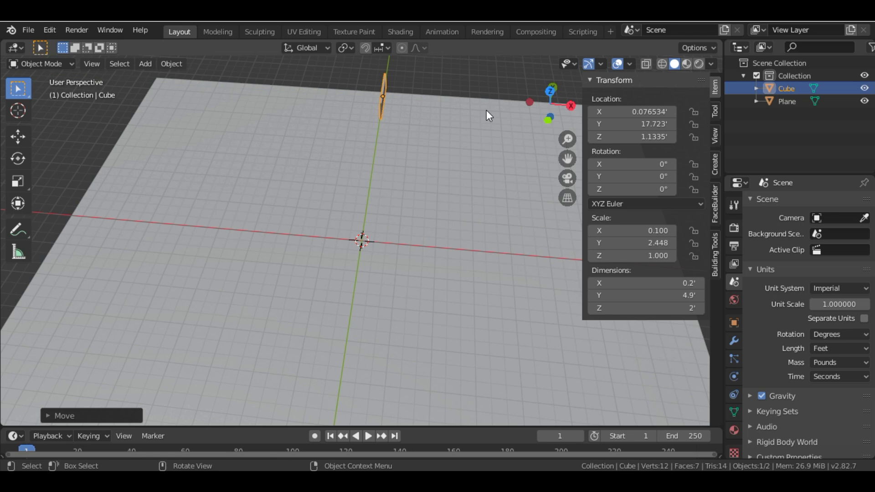
Step: Set the slab's height to 7 ft and lift it to rest on the floor
middle_drag(355, 239, 355, 239)
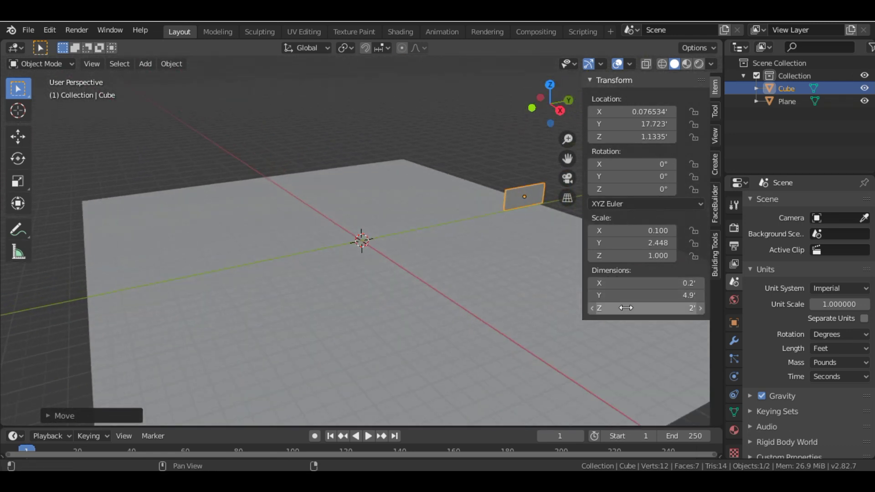
click(627, 308)
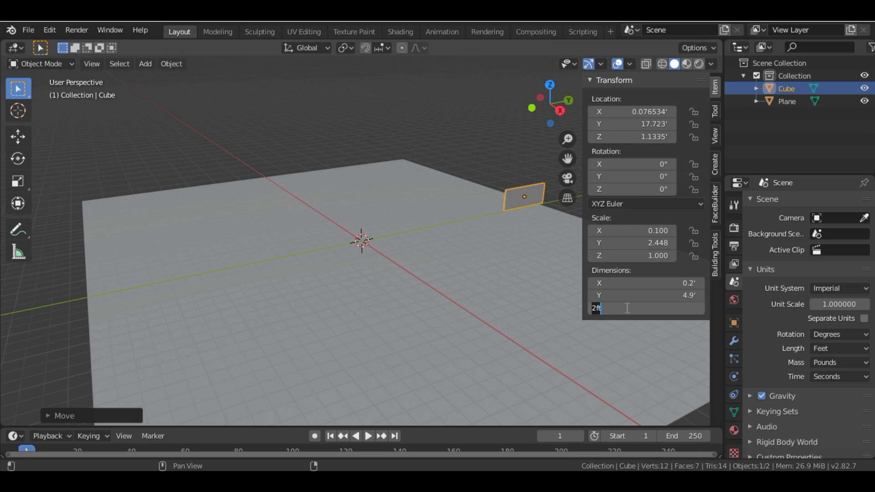
text(7)
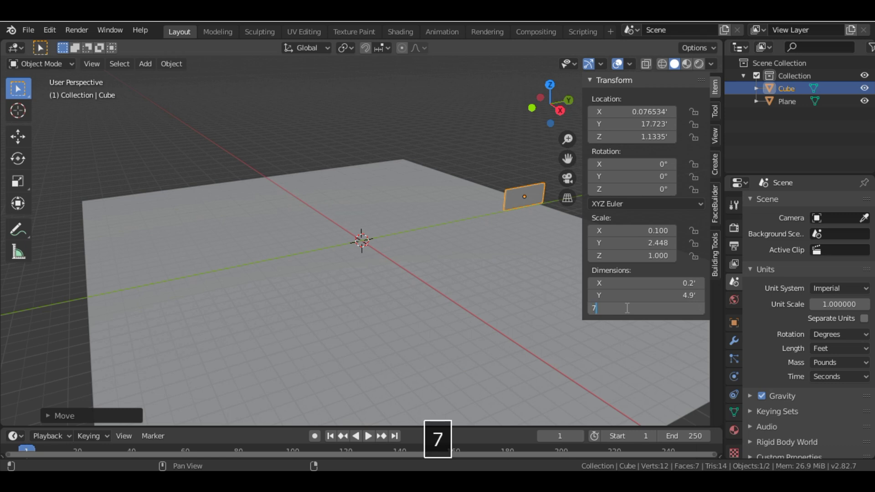
key(Return)
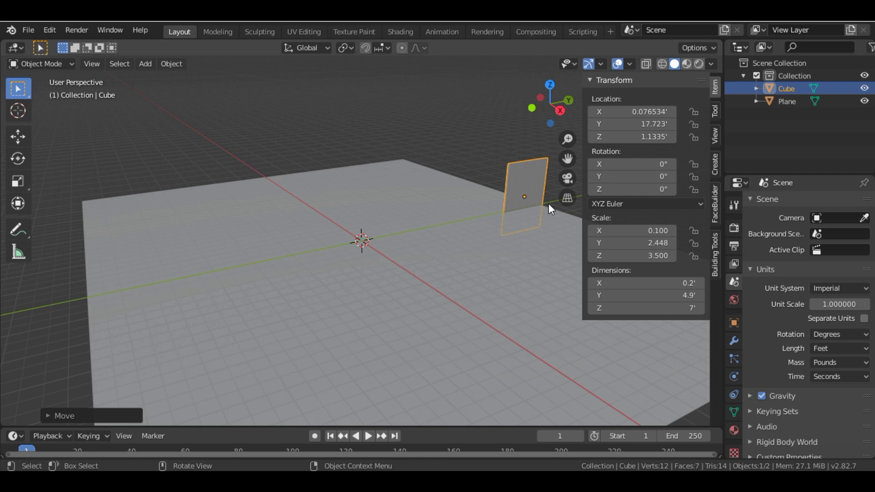
key(g)
key(z)
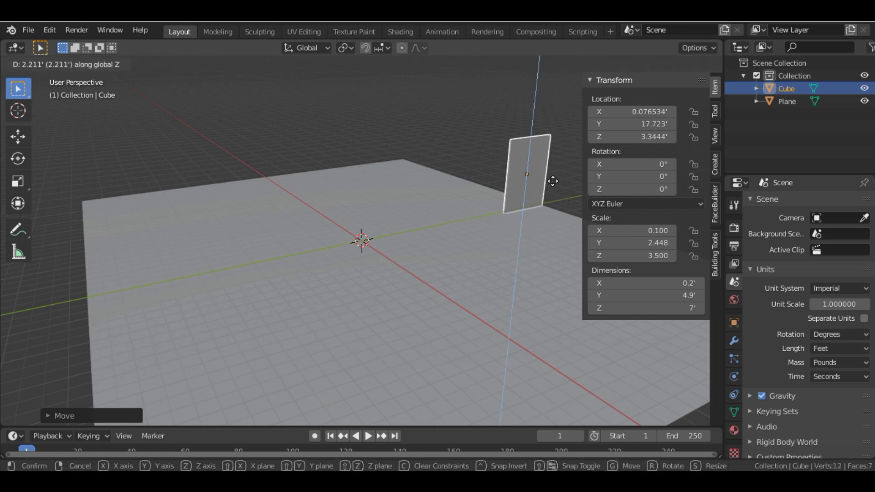
click(552, 179)
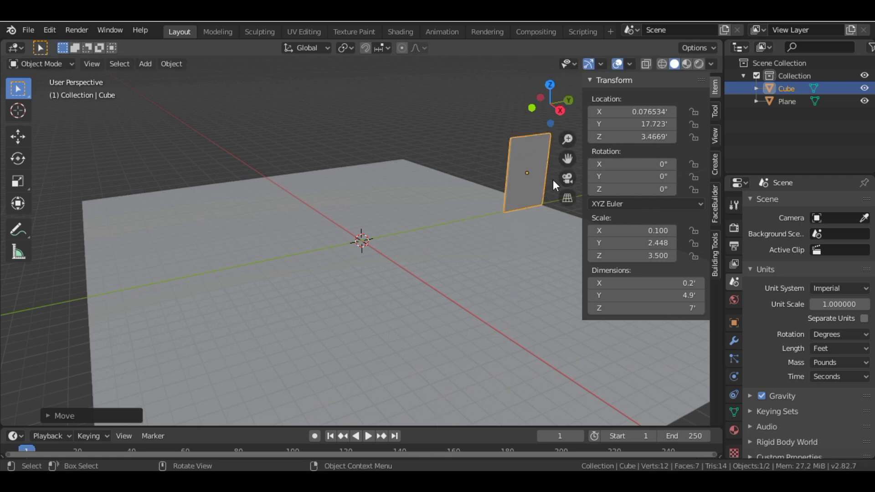
mouse_move(534, 114)
mouse_down()
mouse_move(507, 116)
mouse_move(522, 103)
mouse_move(476, 137)
mouse_up()
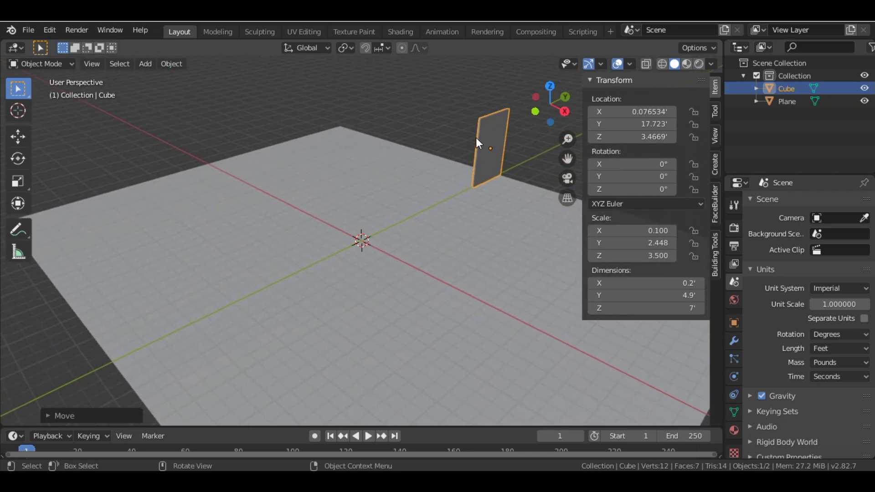
scroll(528, 123, up, 3)
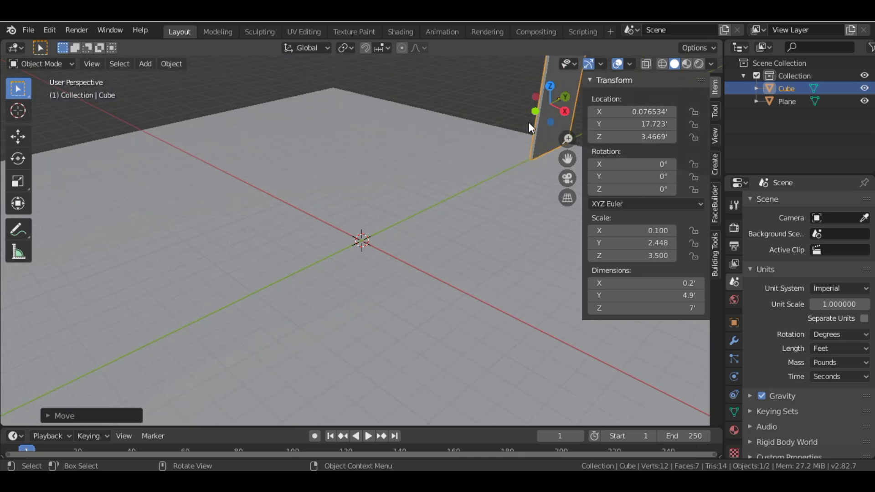
scroll(529, 123, down, 5)
scroll(529, 123, up, 4)
scroll(528, 123, down, 5)
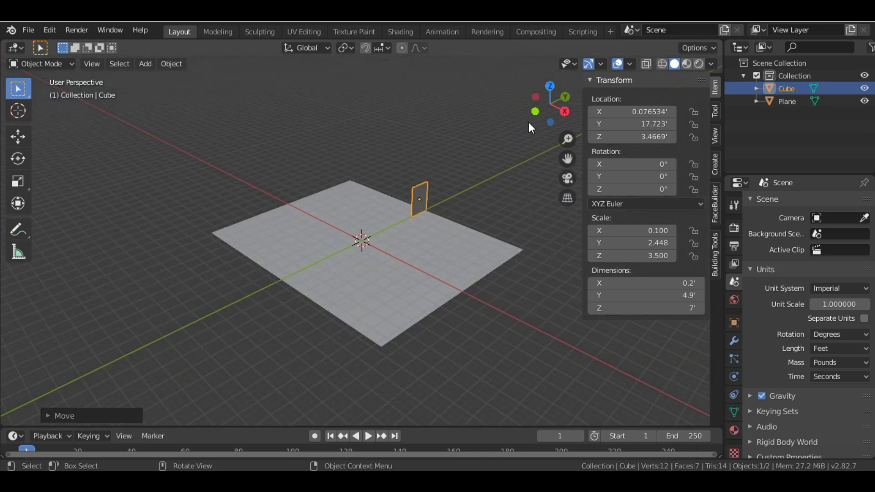
Step: Frame the wall, scale it along Y to about 5.02 ft, and refocus the working window
key(KP_Decimal)
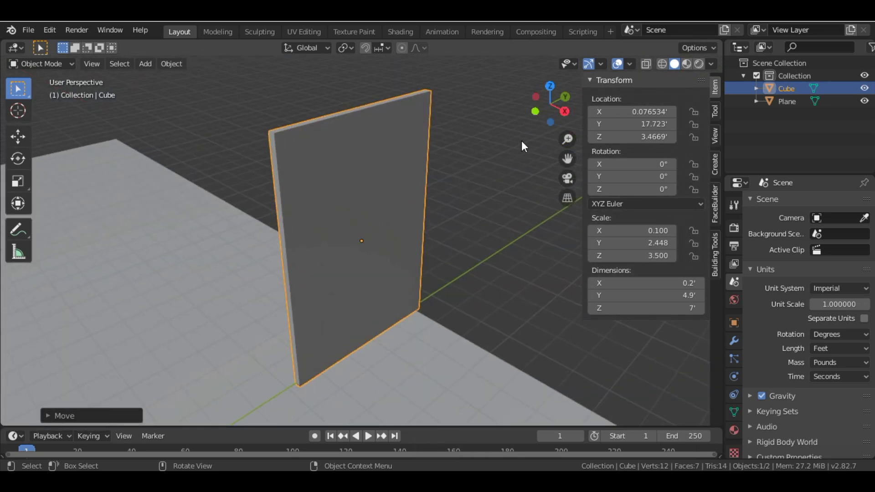
drag(543, 118, 499, 172)
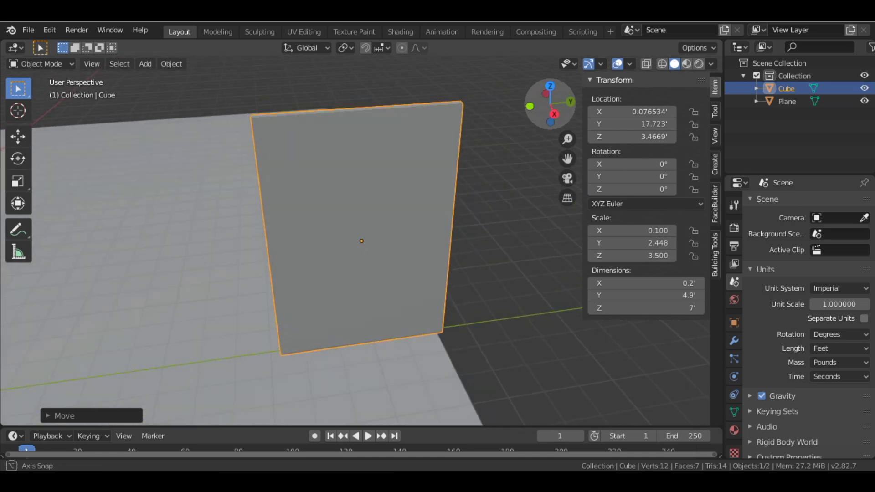
scroll(411, 298, down, 7)
scroll(410, 299, down, 3)
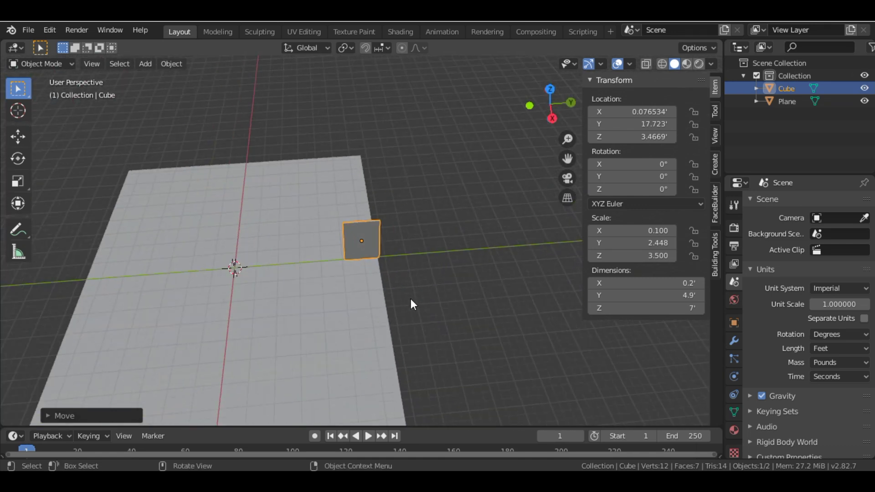
key(s)
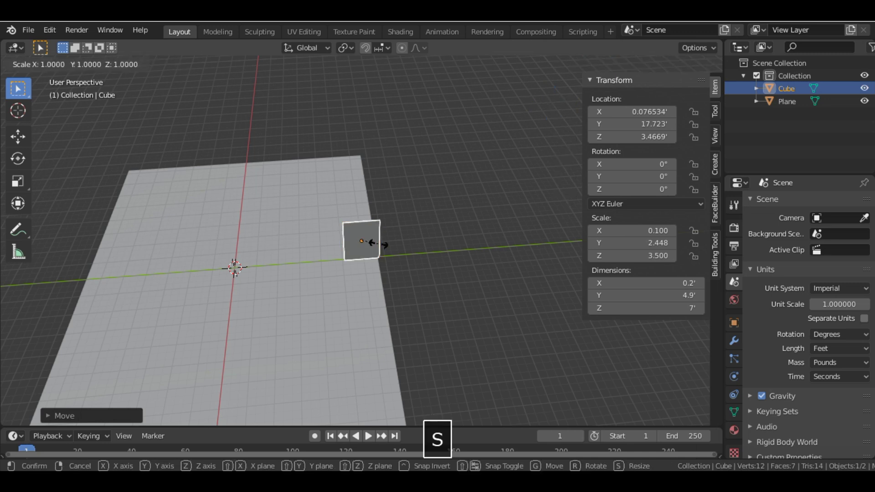
right_click(375, 244)
key(s)
key(y)
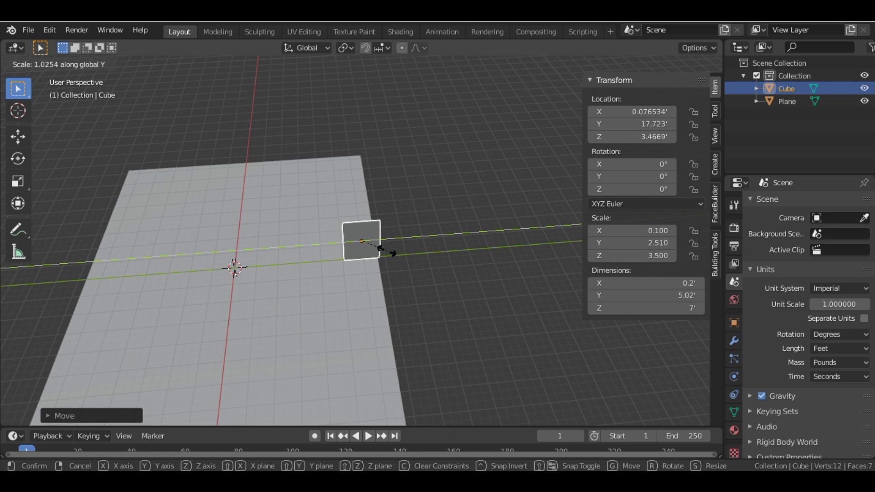
click(387, 251)
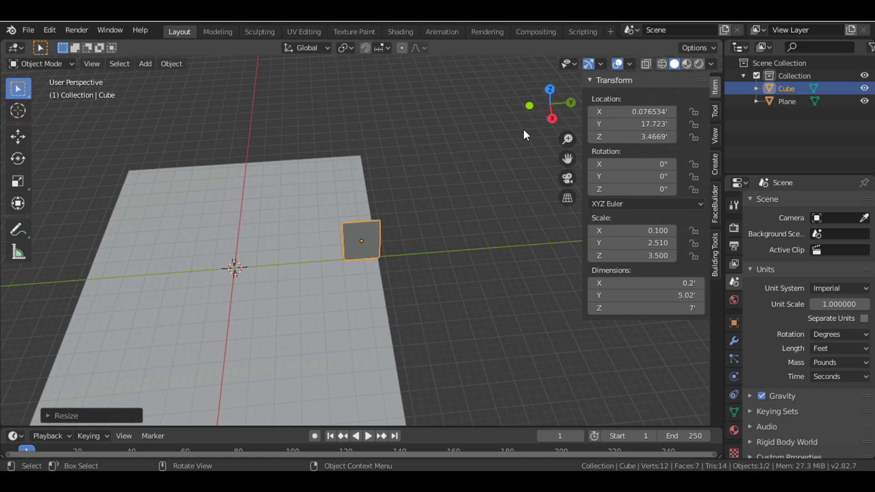
drag(539, 117, 541, 110)
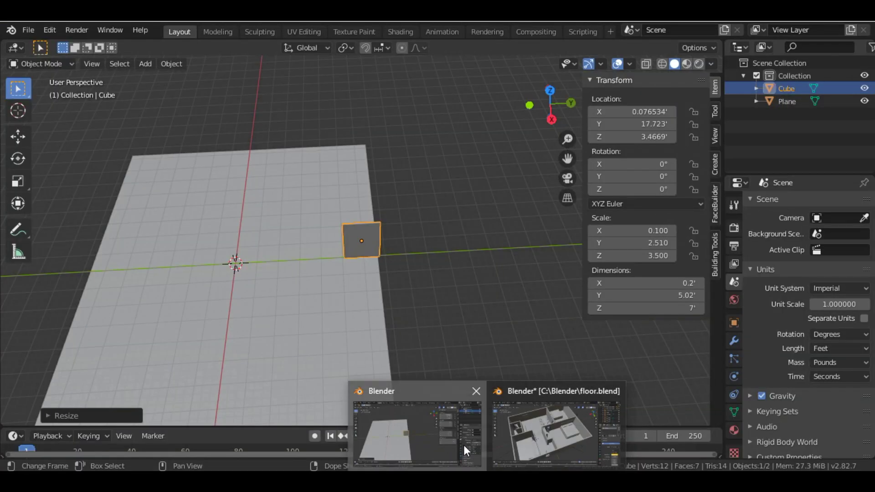
click(463, 445)
scroll(402, 271, up, 4)
scroll(401, 272, down, 2)
scroll(402, 271, up, 2)
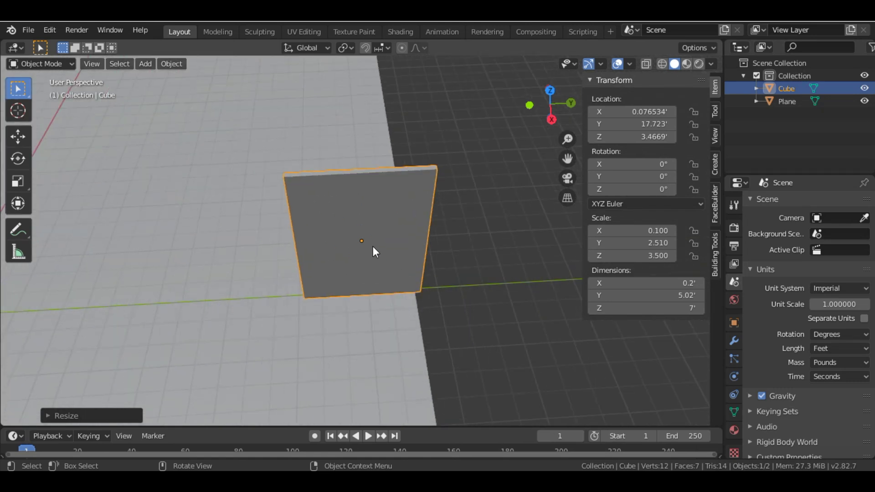
Step: Duplicate the wall, rotate the copy 90° and slide it along Y
key(shift+d)
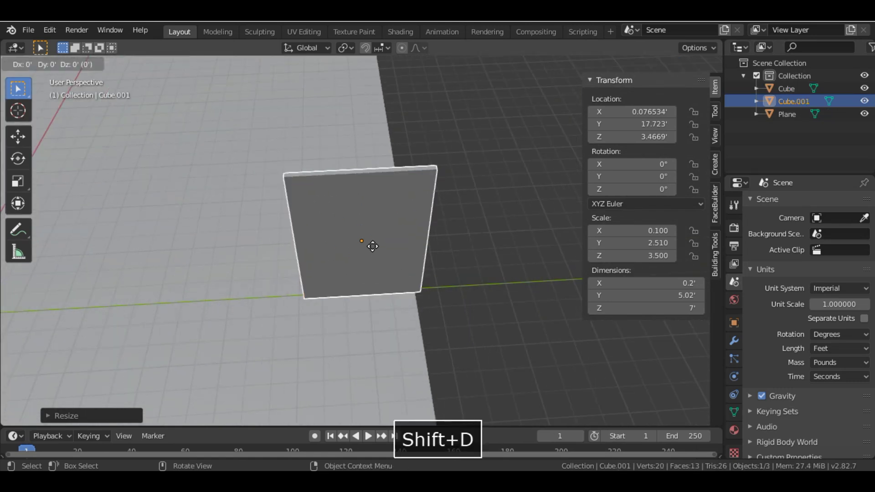
key(r)
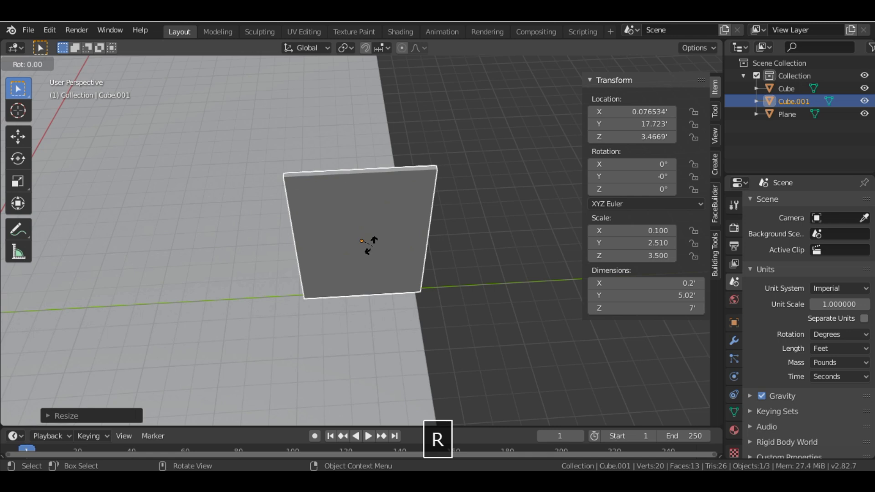
text(z)
text(90)
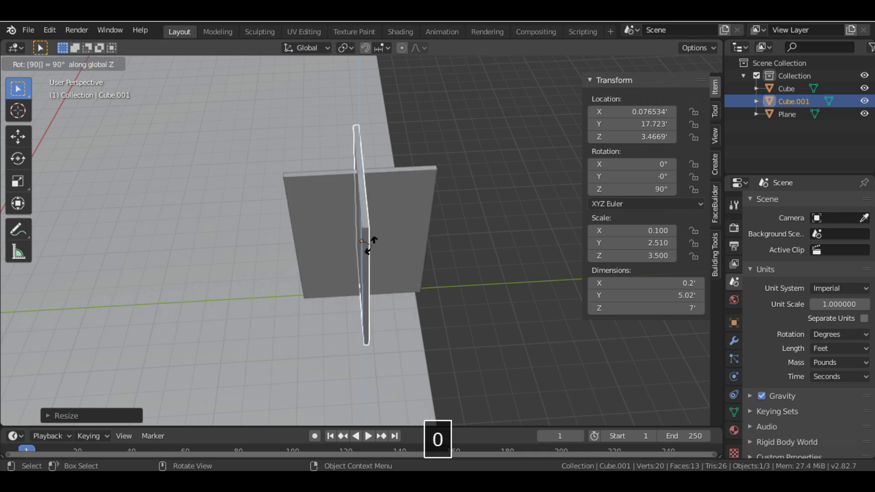
key(Return)
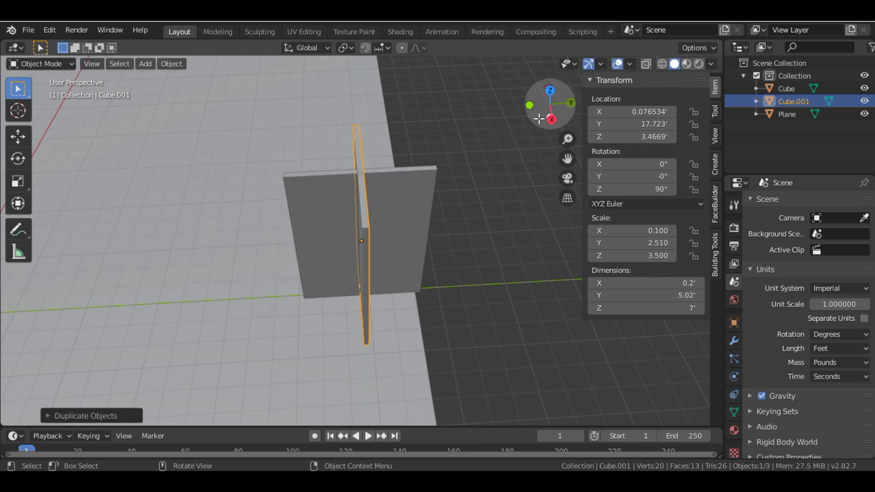
drag(541, 113, 471, 136)
key(g)
key(y)
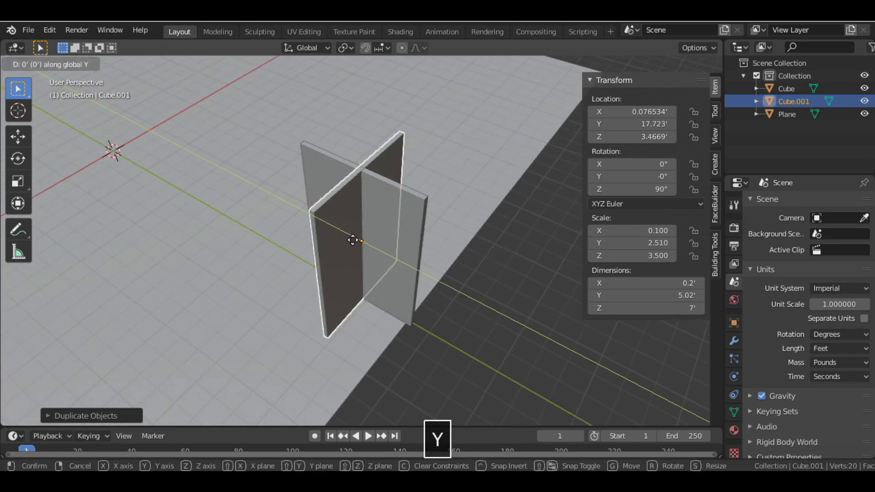
text(-2.52)
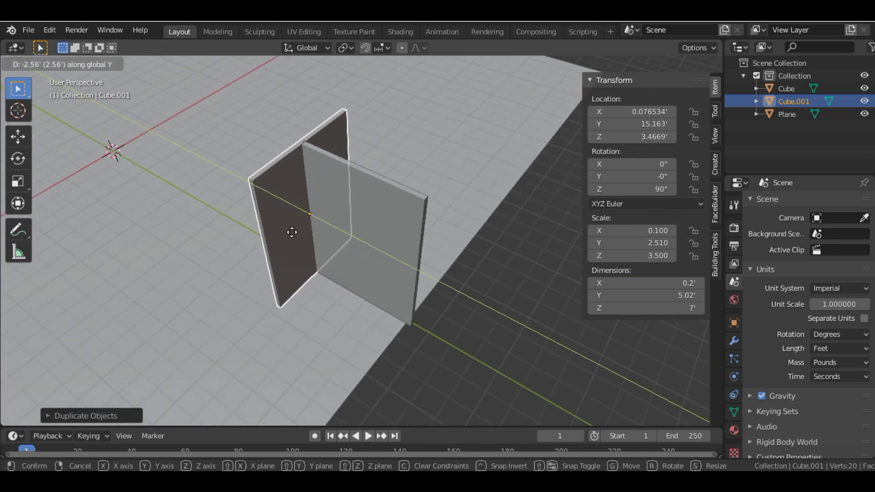
key(Return)
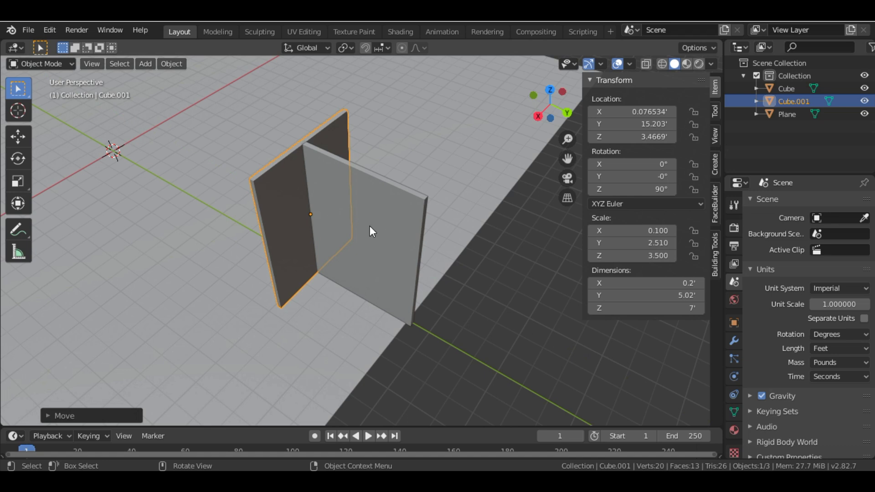
Step: Shorten the copy to 2.59 ft along X and move it to meet the first wall
key(s)
key(x)
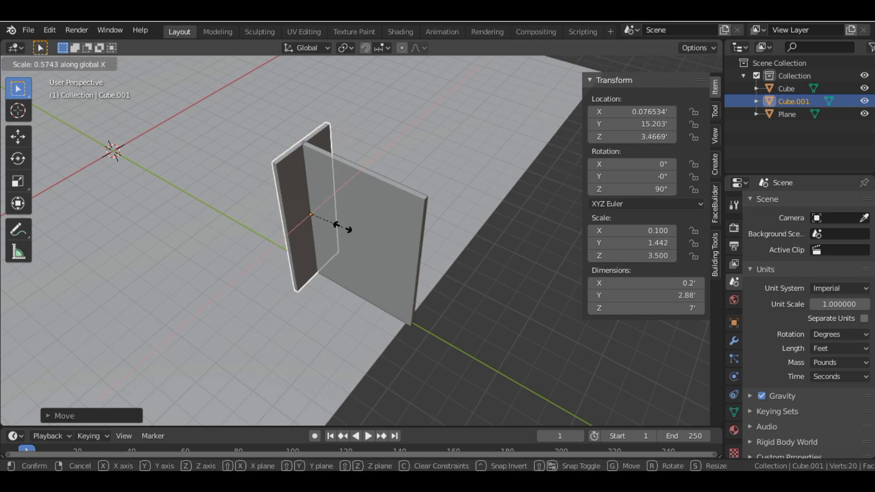
click(338, 227)
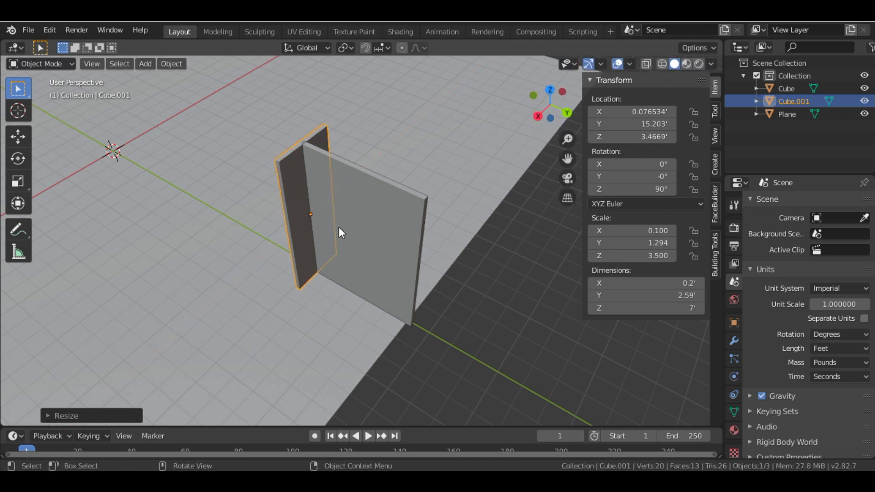
key(g)
key(x)
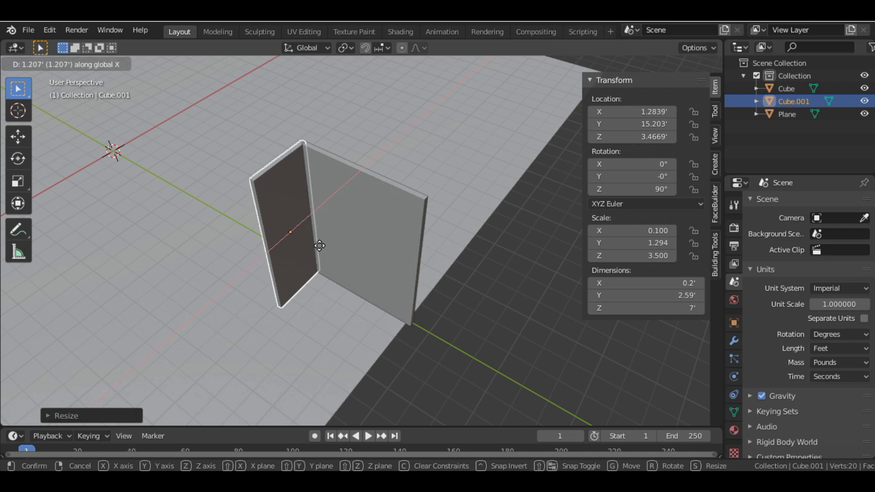
click(319, 245)
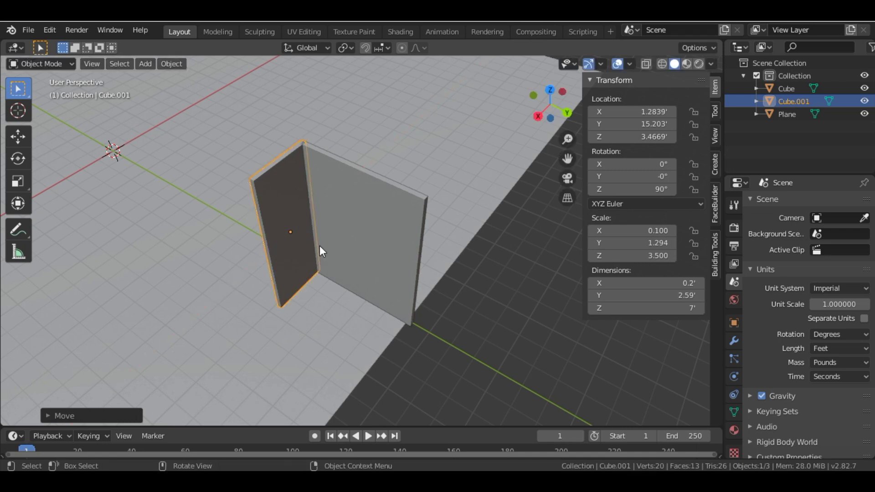
middle_drag(319, 245, 423, 321)
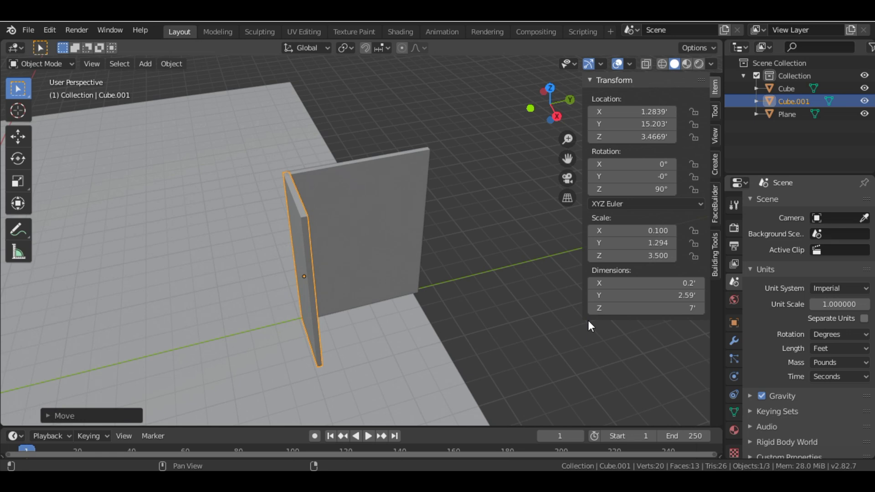
scroll(466, 288, down, 2)
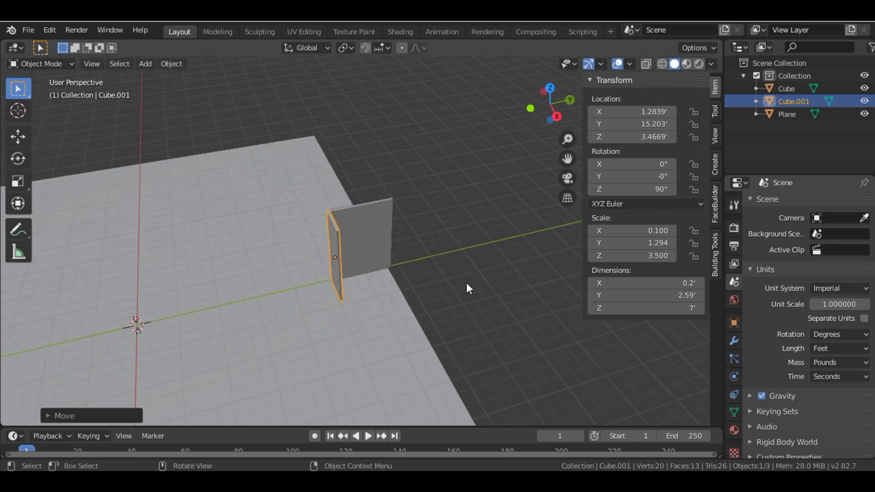
scroll(466, 288, down, 5)
scroll(467, 288, up, 3)
drag(550, 104, 551, 104)
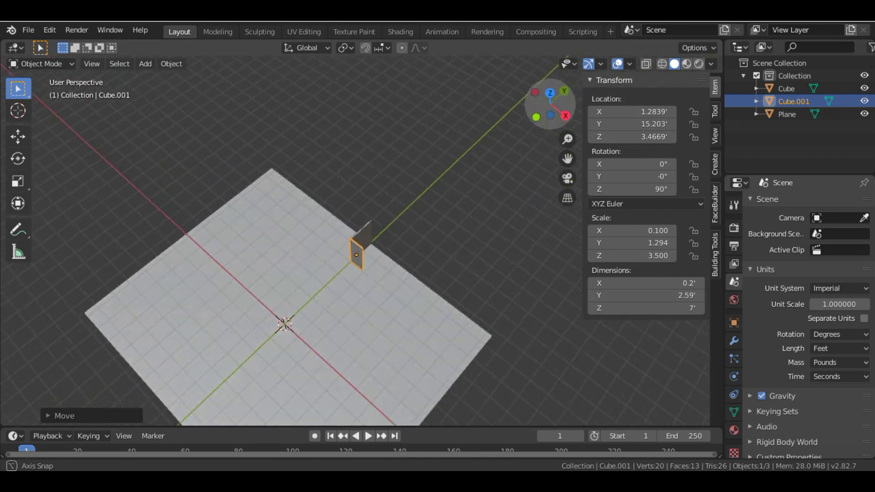
drag(550, 104, 459, 217)
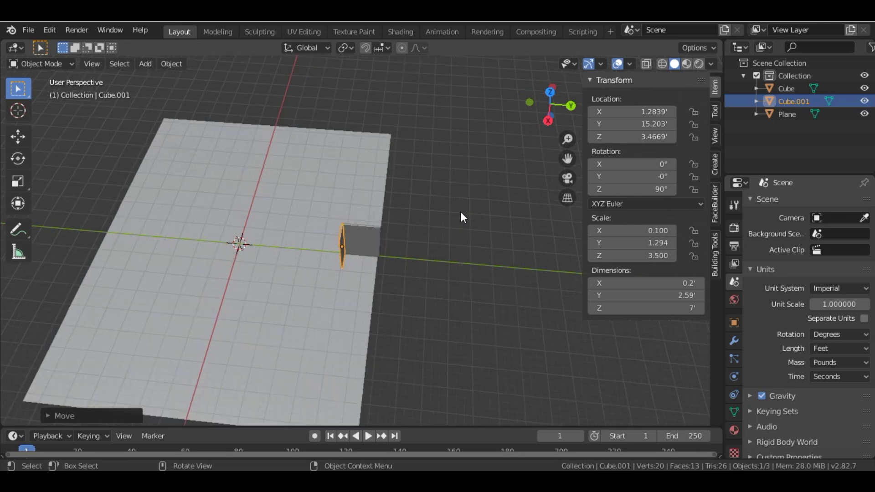
scroll(460, 217, up, 3)
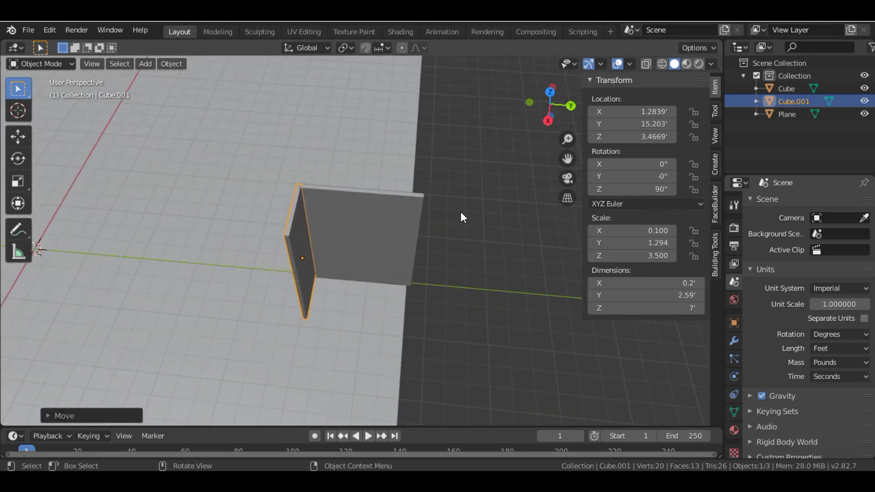
scroll(460, 218, down, 1)
scroll(460, 217, down, 1)
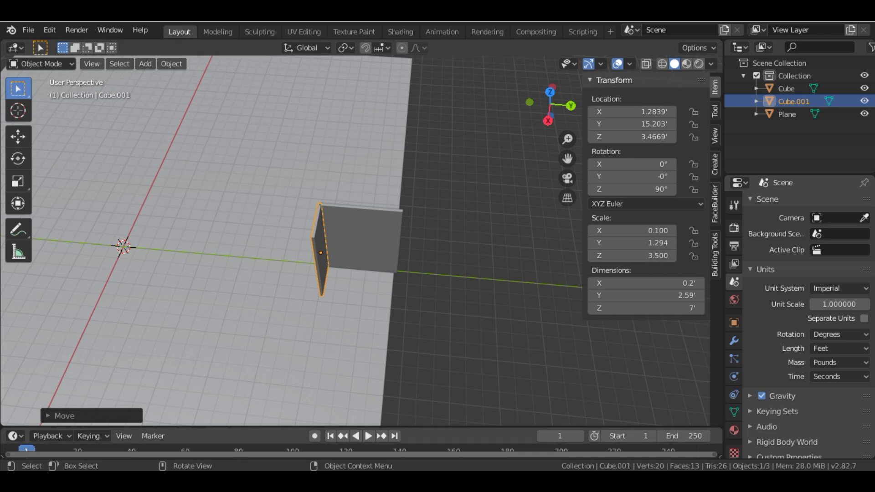
Step: Check the floor plan, then duplicate the first long wall and move the copy past the short wall
click(535, 419)
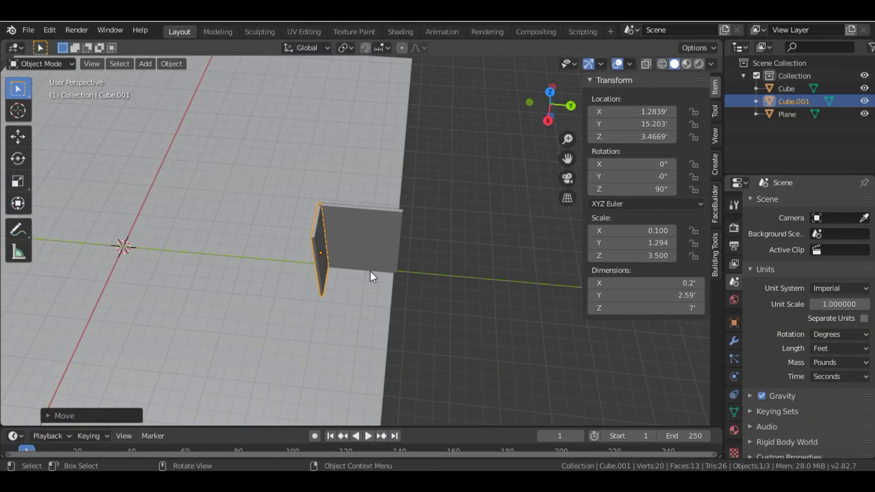
click(371, 247)
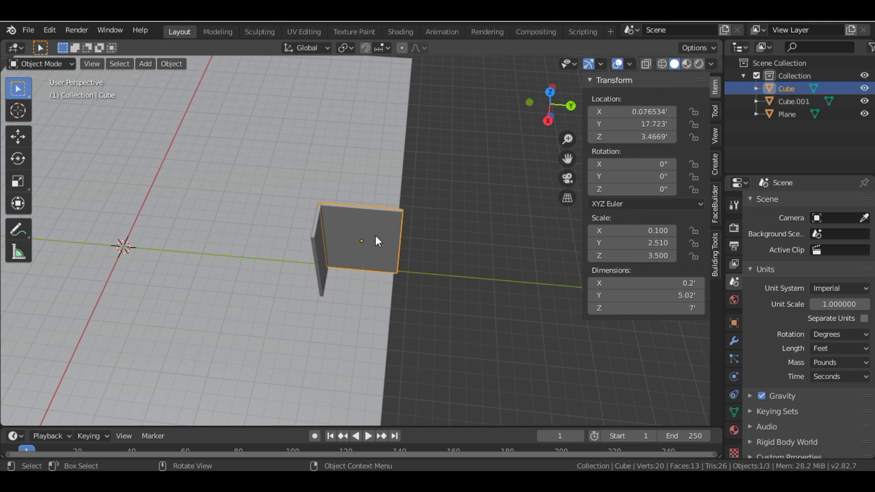
key(shift+d)
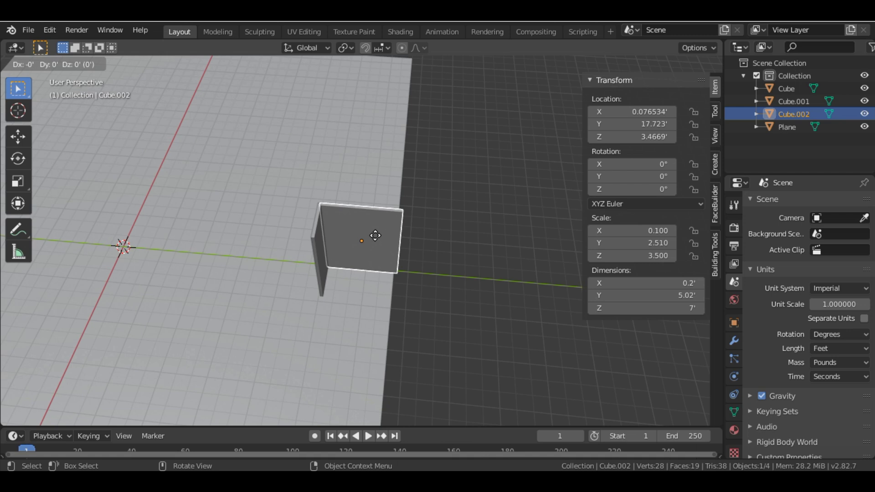
key(y)
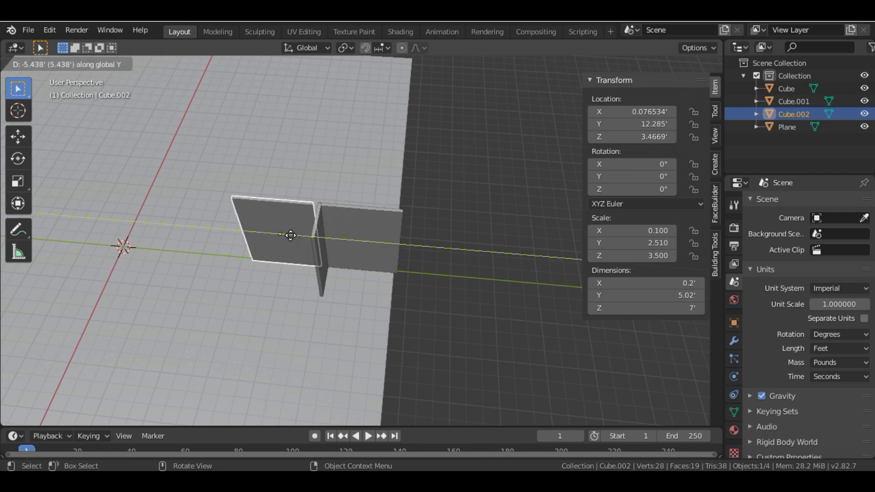
click(300, 236)
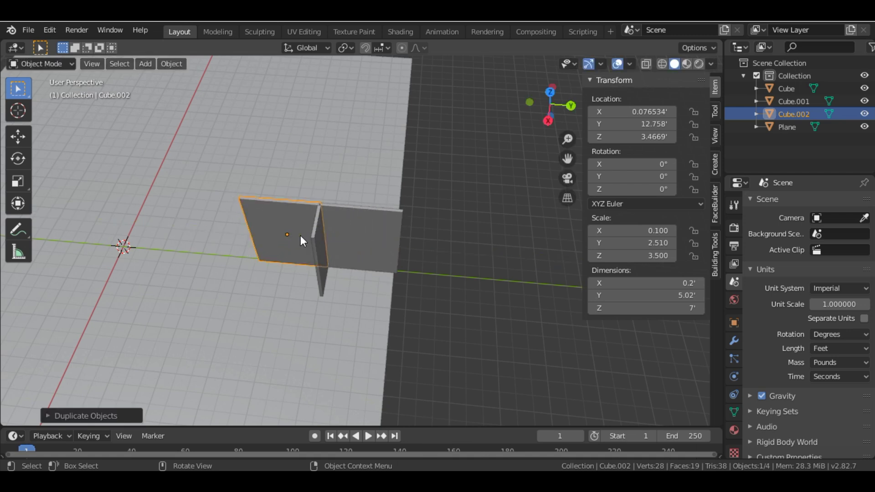
key(g)
key(x)
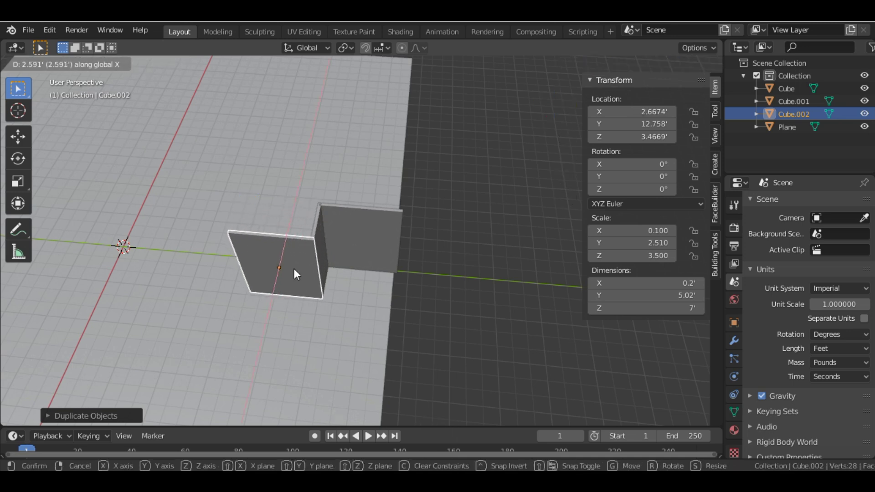
click(294, 270)
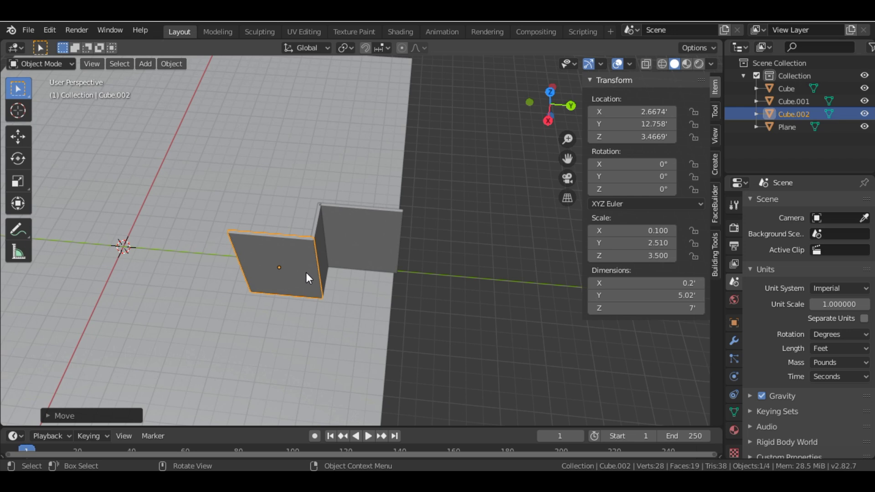
Step: Stretch the copied wall along Y and shift it back into line
key(s)
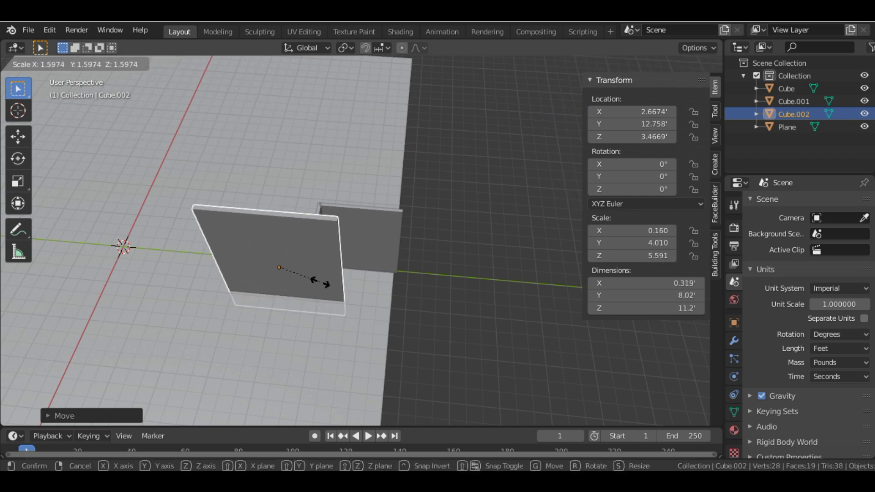
key(Escape)
key(s)
key(y)
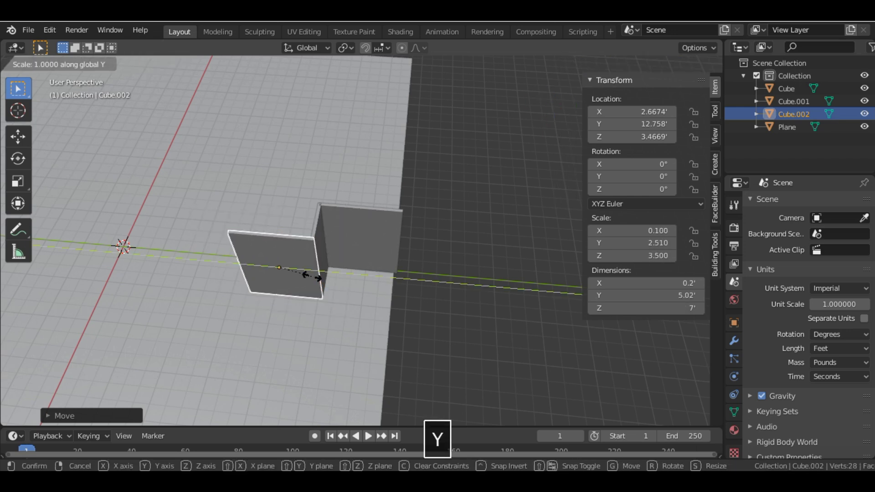
click(350, 289)
key(g)
key(y)
click(295, 285)
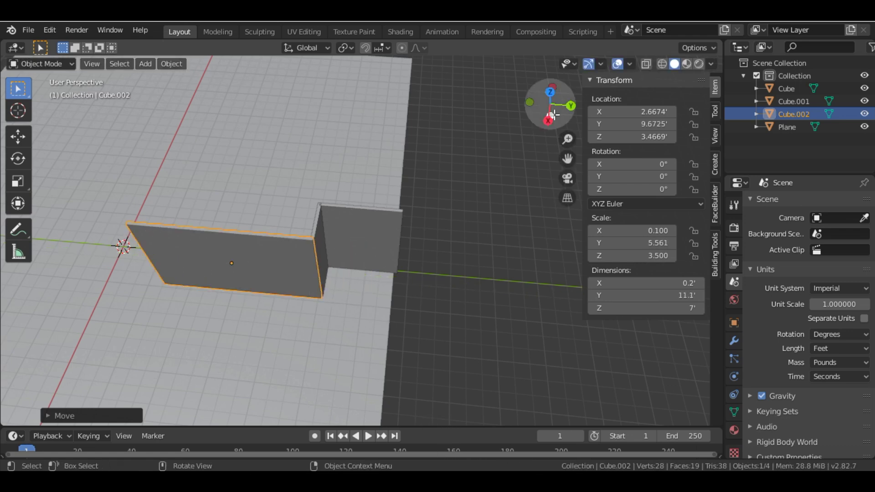
Step: Fine-tune the copy to 14.7 ft along Y and set its final position
middle_drag(295, 285, 336, 266)
key(g)
key(s)
key(y)
click(361, 279)
key(g)
key(y)
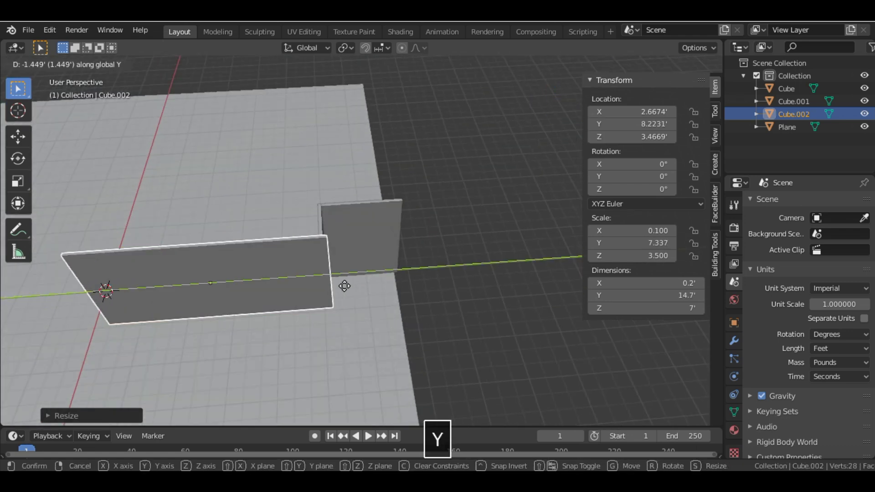
click(342, 285)
middle_drag(342, 285, 382, 260)
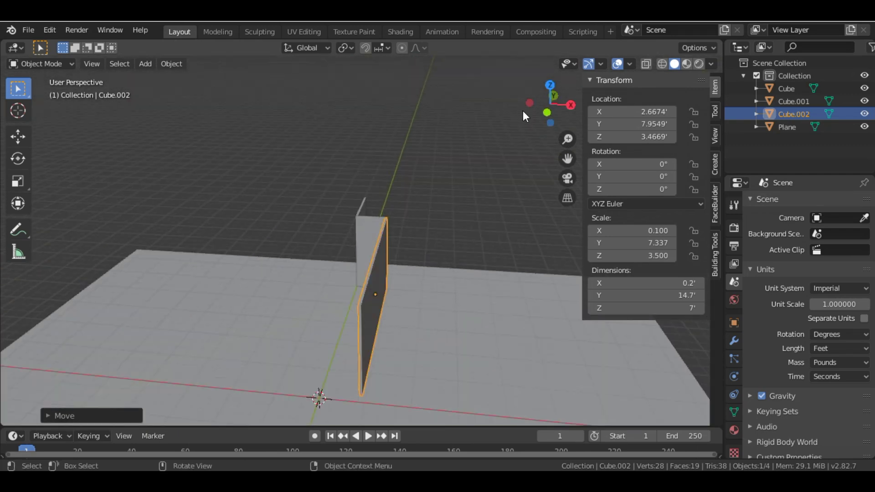
middle_drag(319, 400, 461, 337)
Step: Duplicate the long wall, offset it along X, and adjust its Y length and position
click(566, 413)
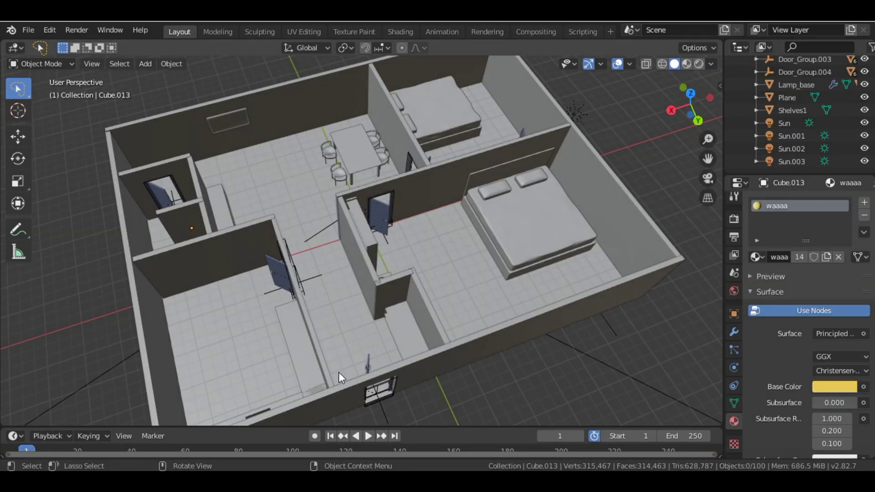
click(381, 418)
scroll(333, 270, up, 5)
key(shift+d)
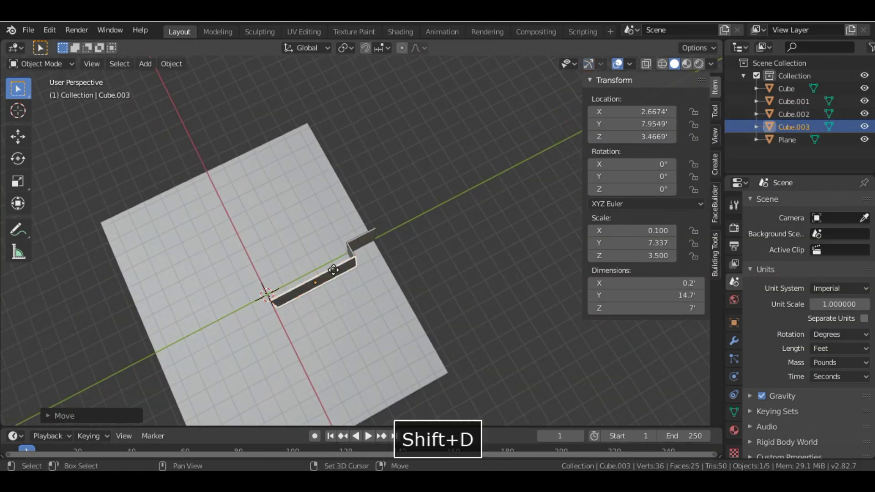
key(x)
click(352, 308)
key(s)
key(y)
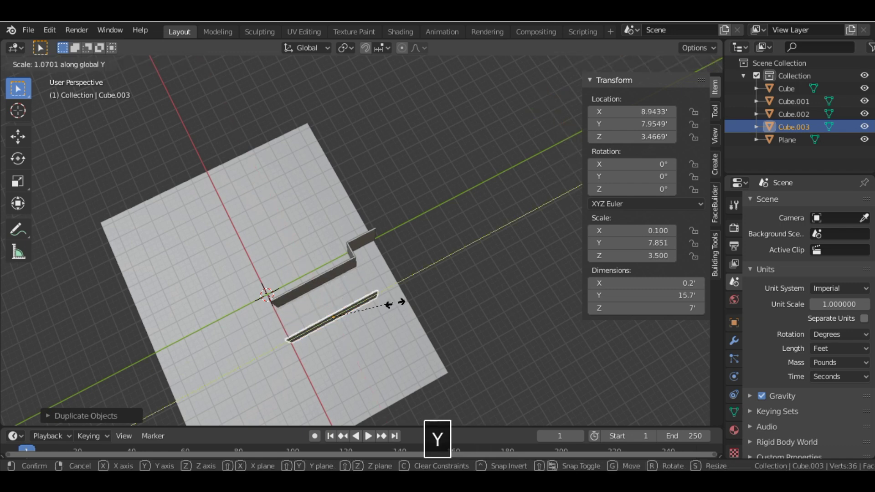
click(394, 303)
key(g)
key(y)
click(495, 164)
Step: Nudge the copied wall along Y, then shorten and reposition the middle wall
middle_drag(495, 165, 407, 354)
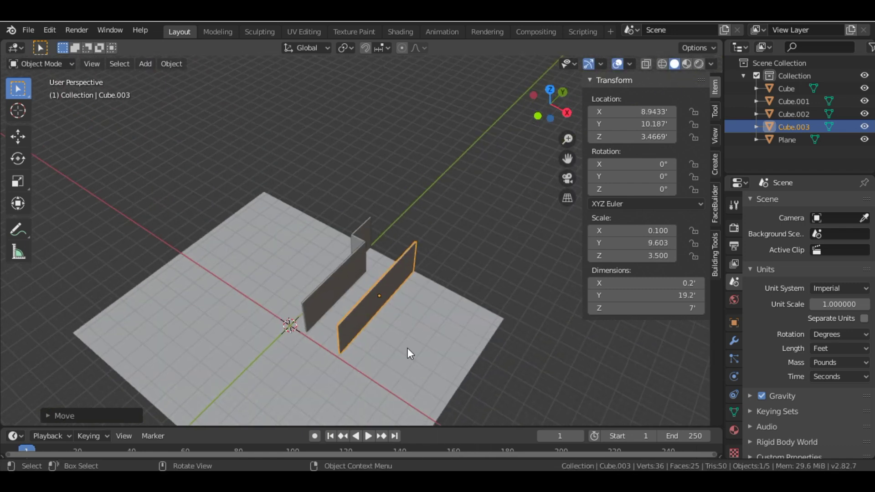
drag(550, 102, 519, 127)
key(g)
key(y)
click(324, 298)
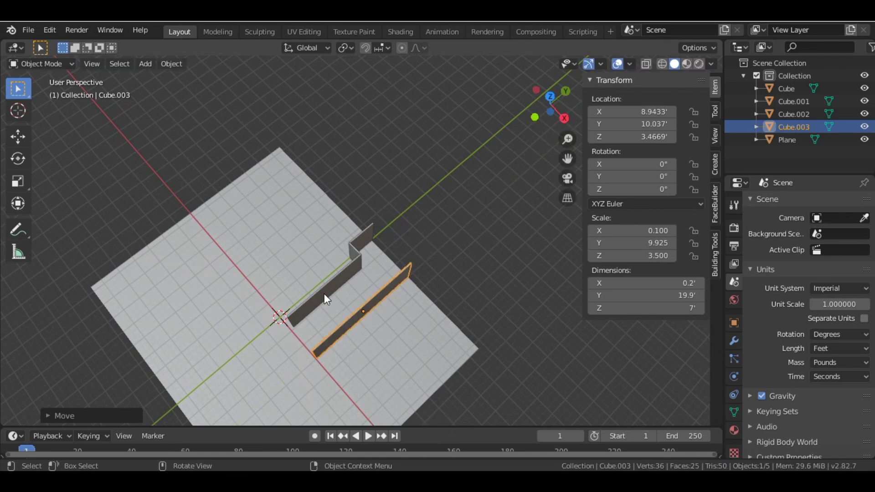
middle_drag(324, 294, 349, 256)
key(s)
key(y)
click(353, 258)
key(g)
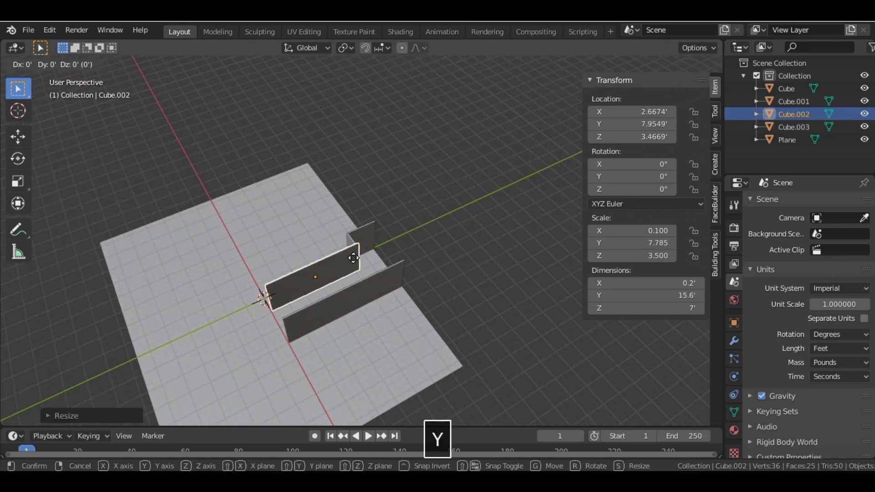
click(383, 232)
Step: Copy the right-hand wall, rotate it 90° about Z, and place it along Y
drag(546, 102, 452, 454)
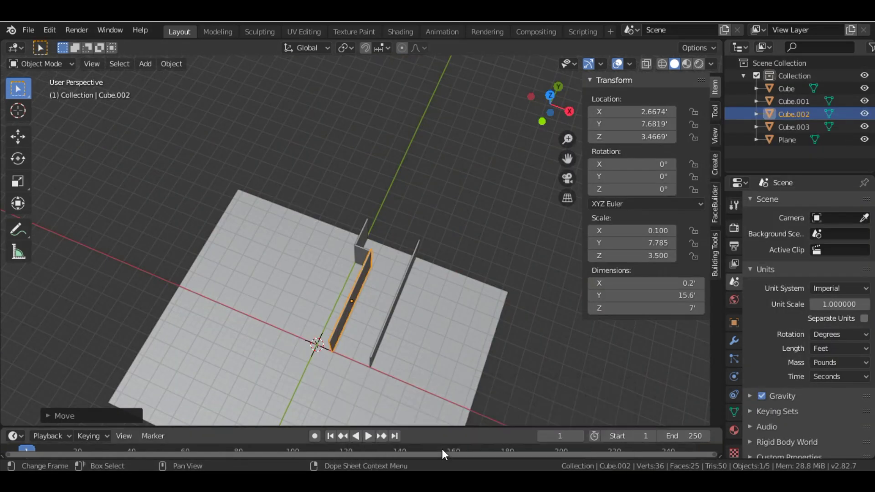
click(389, 319)
key(g)
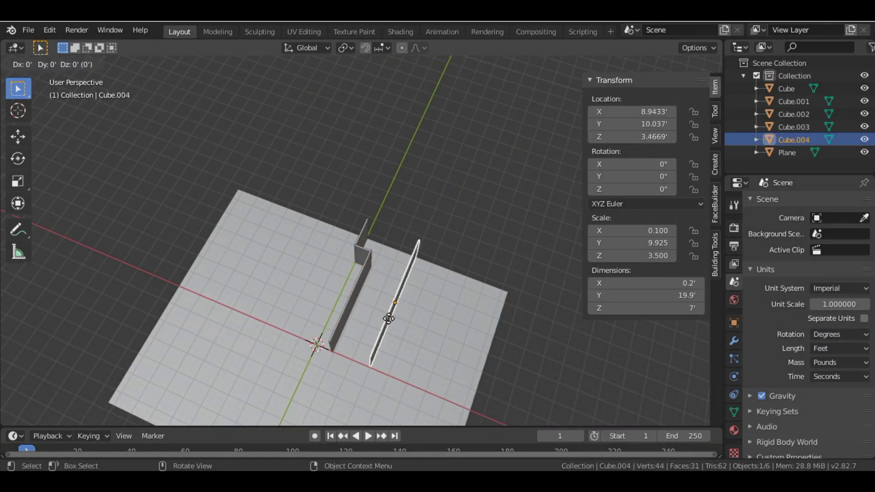
key(r)
key(z)
key(9)
key(0)
key(Return)
key(g)
key(y)
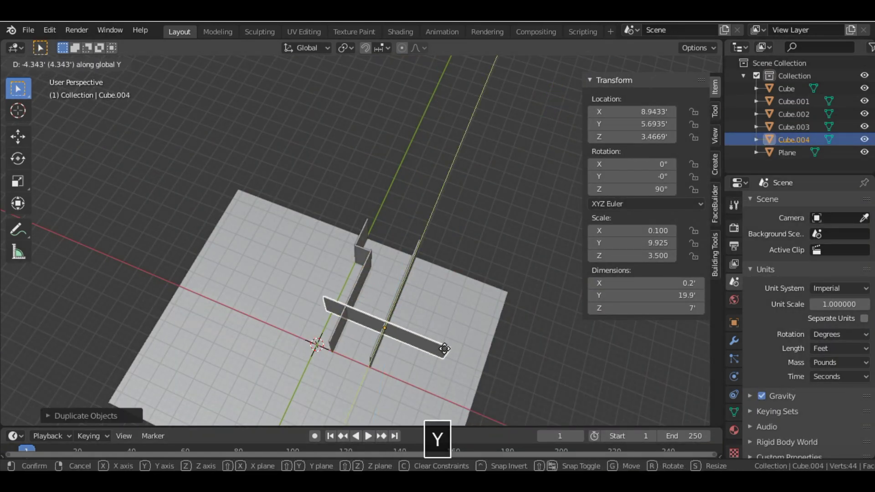
click(431, 382)
Step: Shorten the crossing wall along X and adjust its sideways position
key(g)
key(x)
key(s)
key(x)
key(Return)
key(g)
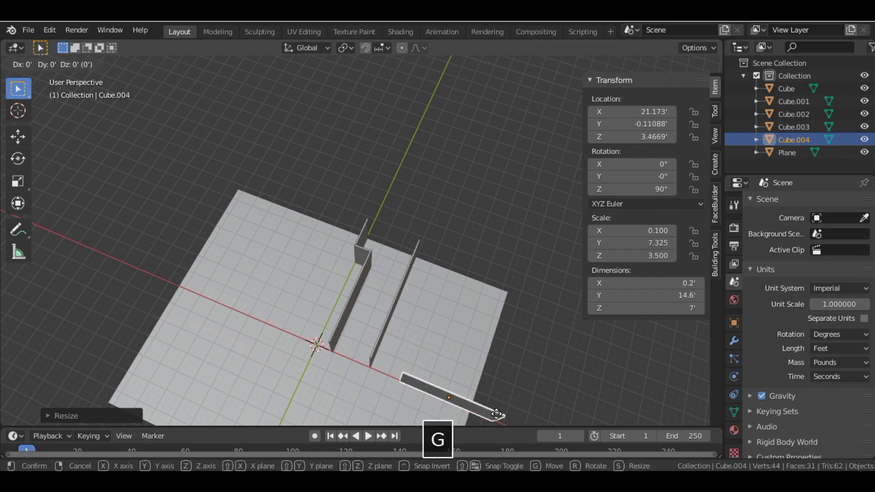
key(x)
key(s)
key(x)
key(Return)
key(g)
key(x)
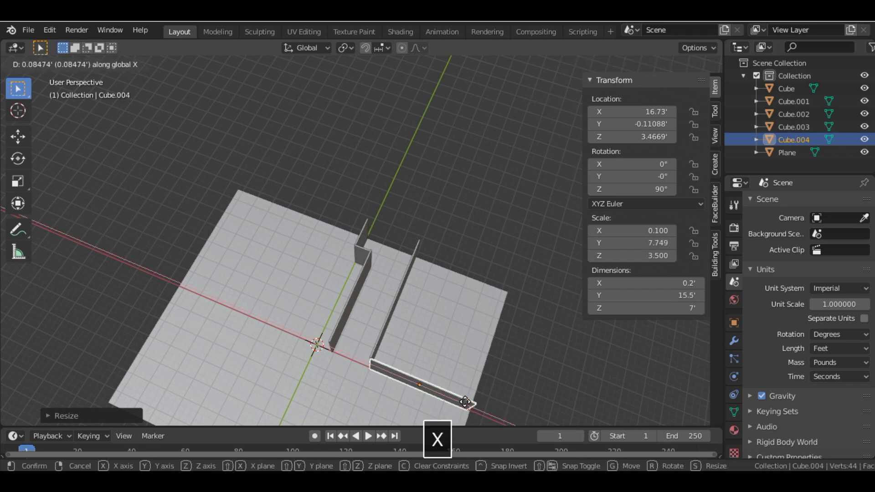
key(Return)
mouse_move(546, 163)
middle_down()
mouse_move(368, 349)
mouse_move(501, 410)
middle_up()
Step: Study the reference house layout, then undo and cancel a stray 90° rotation
click(519, 442)
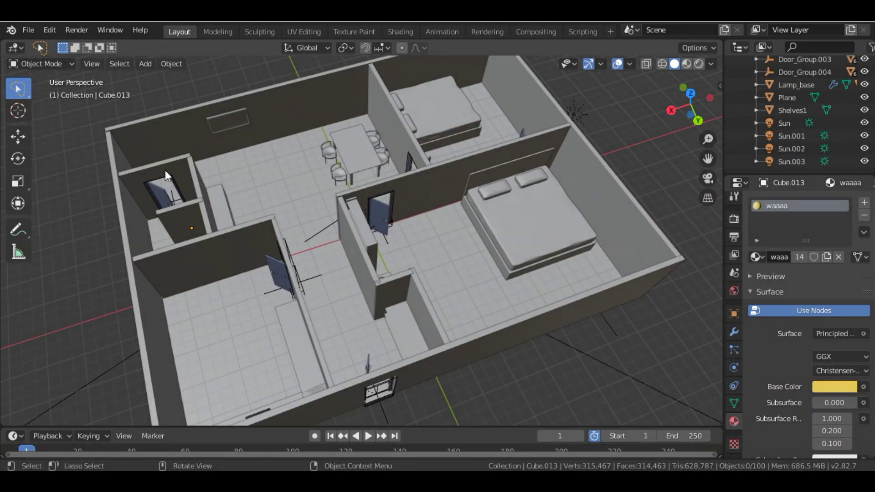
drag(714, 89, 322, 312)
key(alt+Tab)
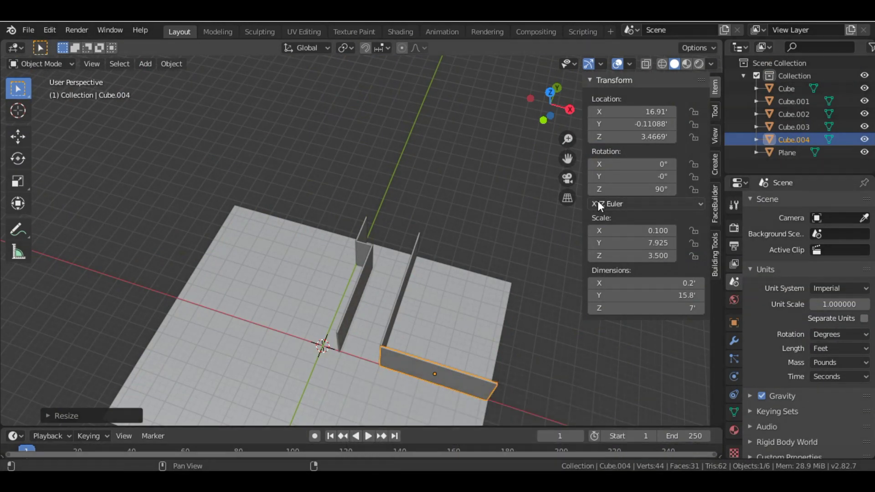
drag(552, 105, 478, 205)
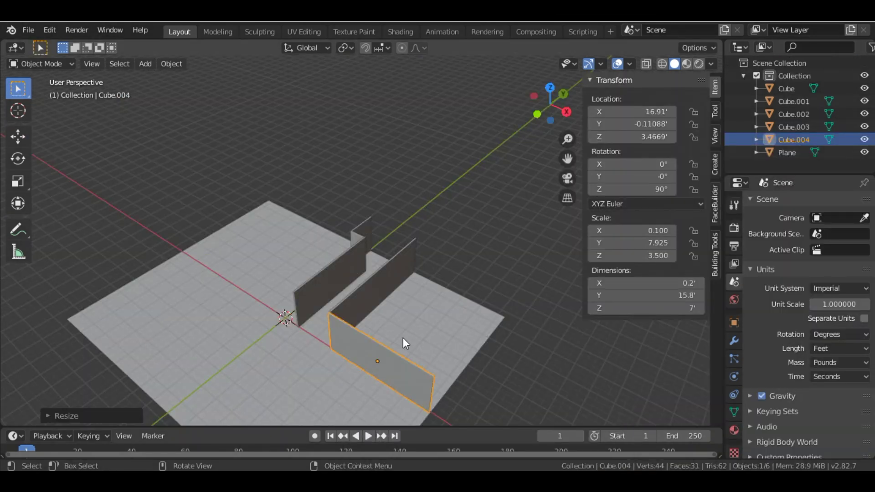
key(r)
key(z)
key(9)
key(0)
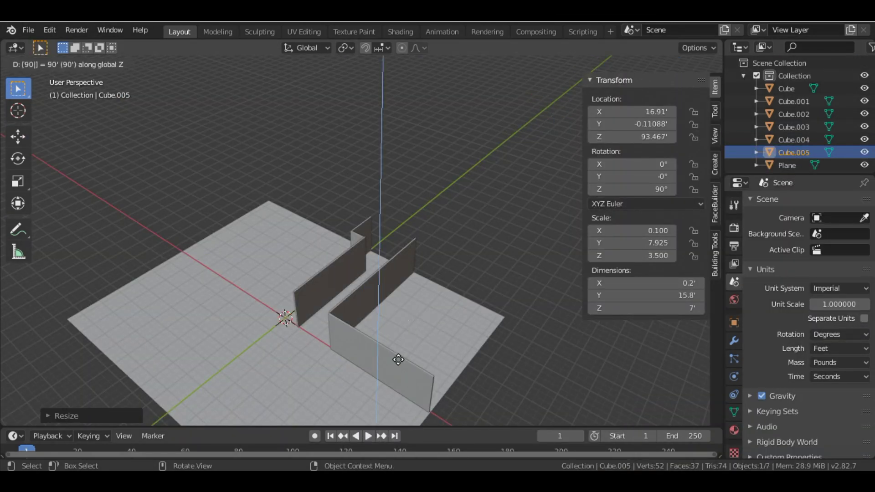
right_click(398, 359)
key(ctrl+z)
Step: Duplicate the wall for the shorter parallel piece, resize it along Y, and move it below
key(shift+d)
text(rz)
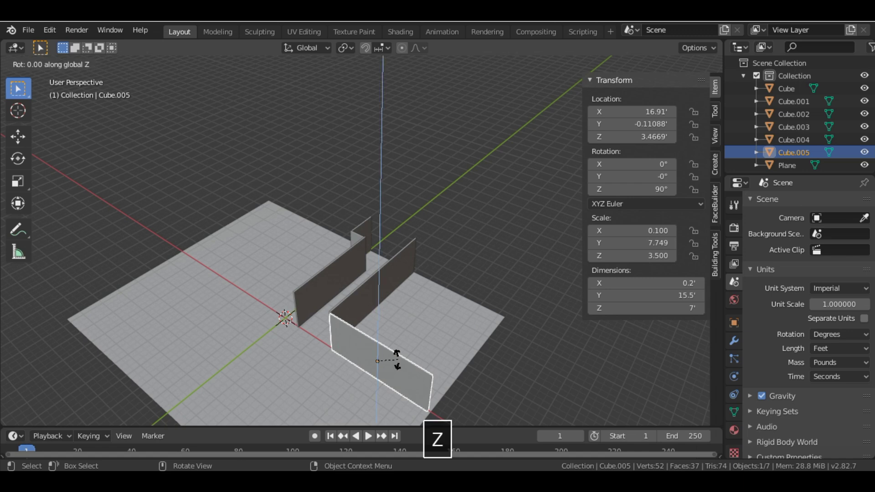
text(90)
key(Return)
key(s)
key(Escape)
key(s)
key(y)
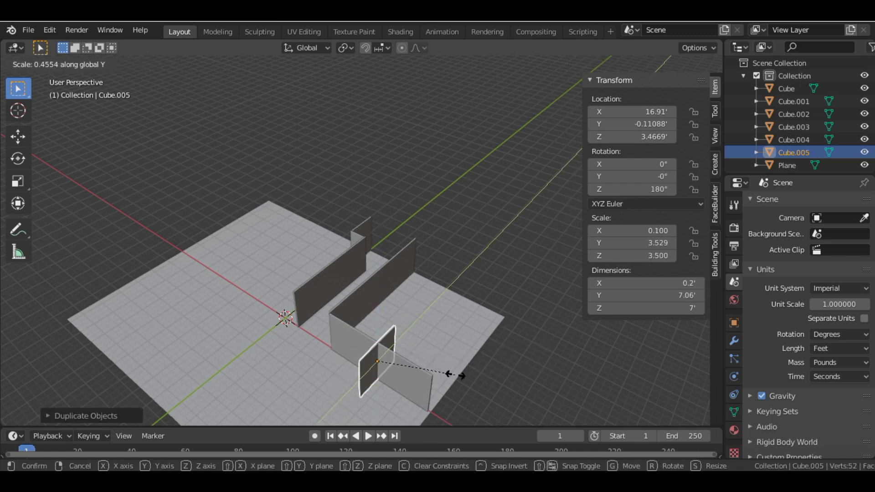
key(g)
key(y)
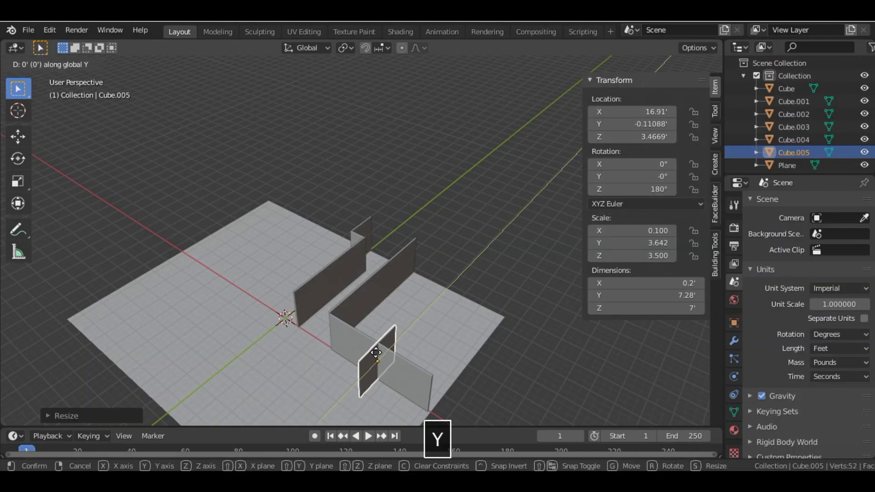
click(502, 221)
scroll(502, 221, down, 3)
Step: Set the lower wall to 14.9 ft along Y, extending from the wall corner
key(s)
key(y)
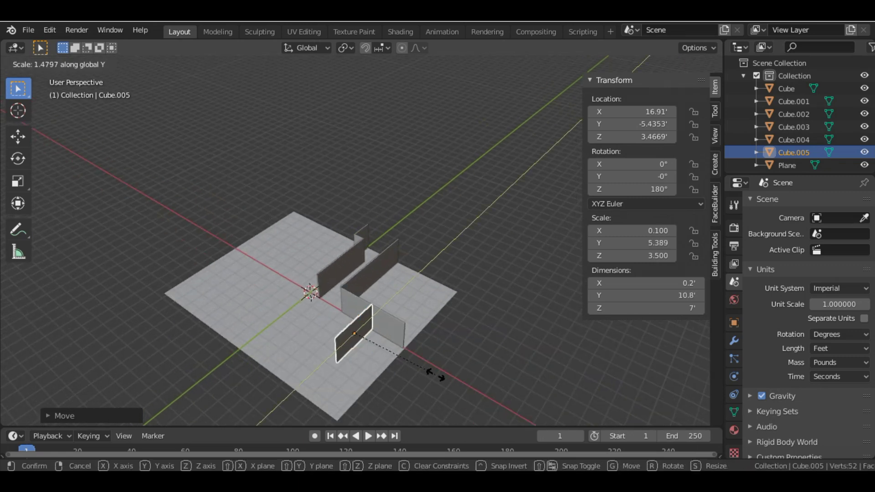
click(419, 367)
drag(540, 95, 556, 109)
key(g)
key(y)
click(342, 355)
key(s)
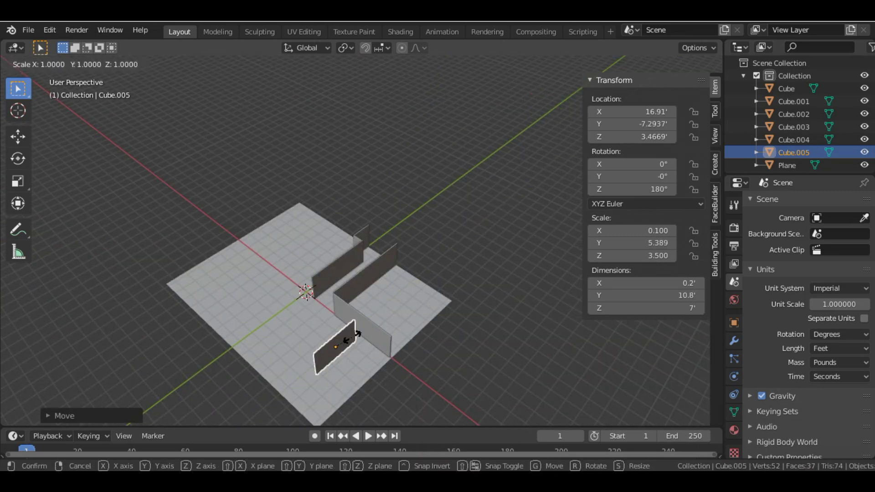
key(y)
click(360, 340)
drag(551, 103, 557, 109)
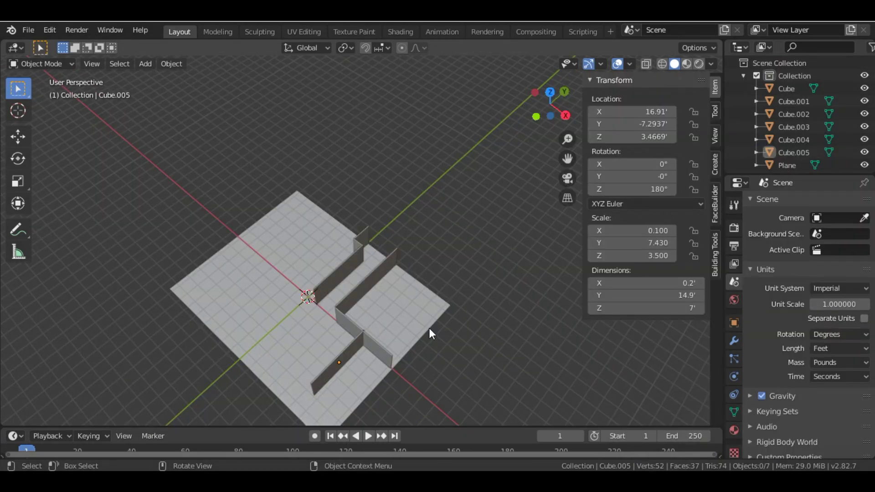
Step: Duplicate the lower wall, give it a quarter-turn, and move it to the wall's end
click(346, 357)
key(shift+d)
text(r)
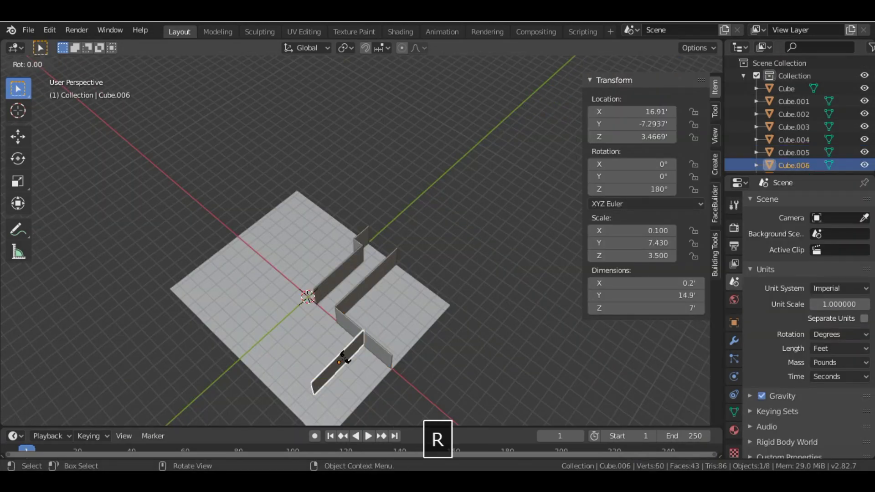
text(z90)
key(Return)
key(g)
key(y)
click(425, 409)
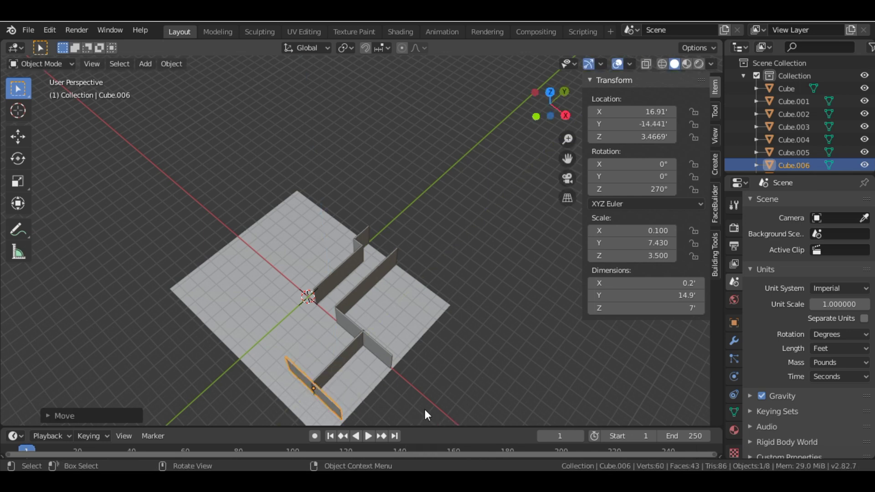
Step: Shorten the corner wall along X and fit it into place
key(s)
key(x)
click(352, 405)
key(g)
key(x)
click(361, 414)
key(g)
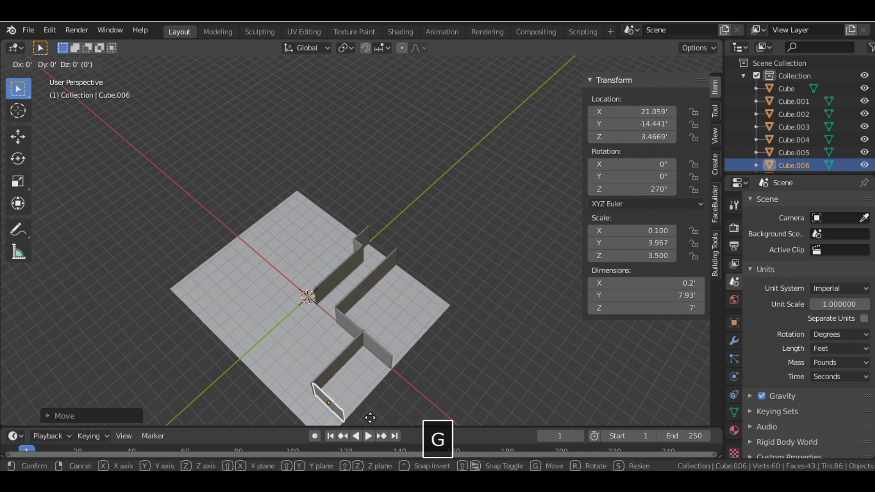
key(y)
click(367, 417)
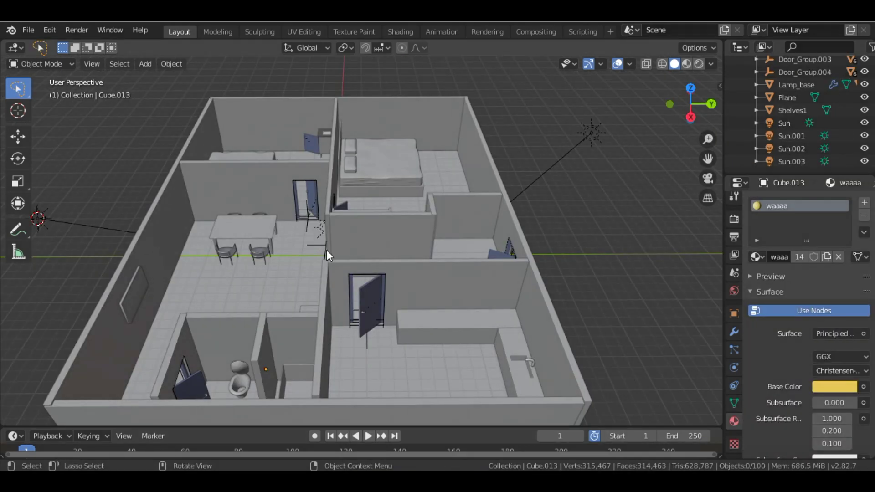
Step: Copy the corner wall, shorten it to about 5.58 ft, and place it to close the small room
key(shift+d)
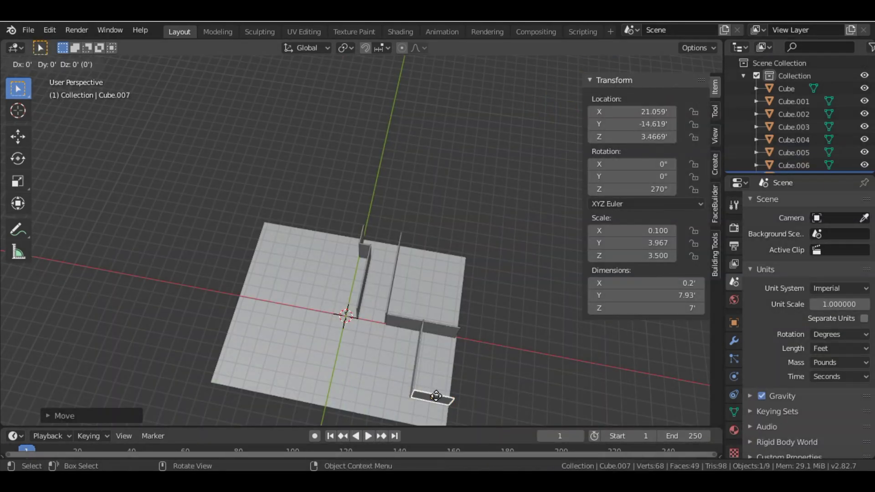
key(y)
click(443, 357)
key(s)
key(y)
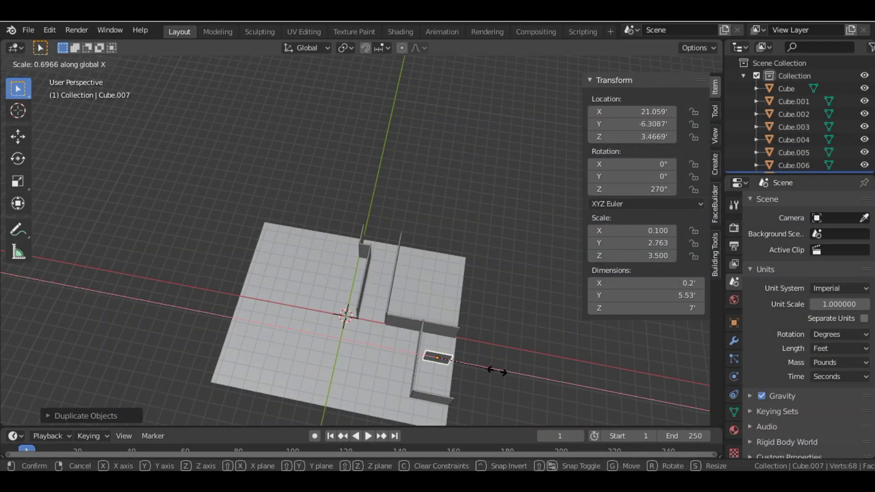
click(546, 371)
key(g)
key(x)
click(492, 368)
scroll(492, 369, up, 5)
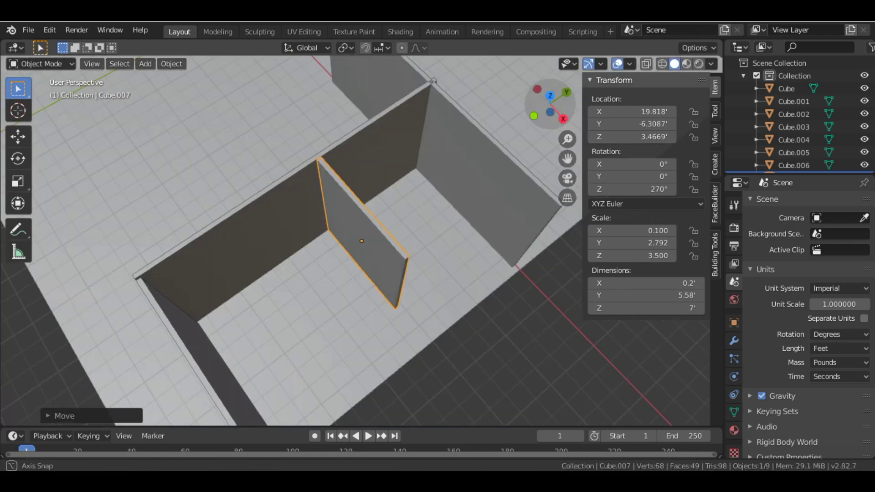
middle_drag(492, 354, 432, 345)
scroll(432, 345, down, 5)
Step: Compare the layout with the reference house and orbit around the walls
click(509, 455)
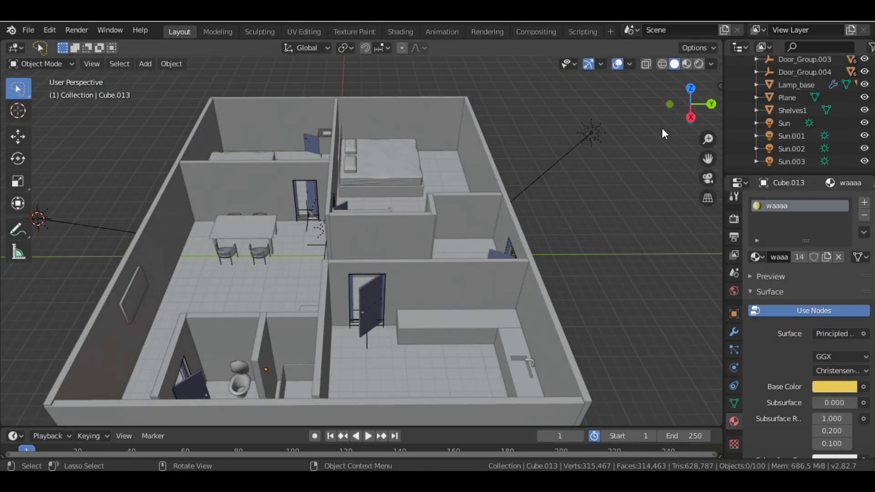
middle_drag(663, 134, 123, 226)
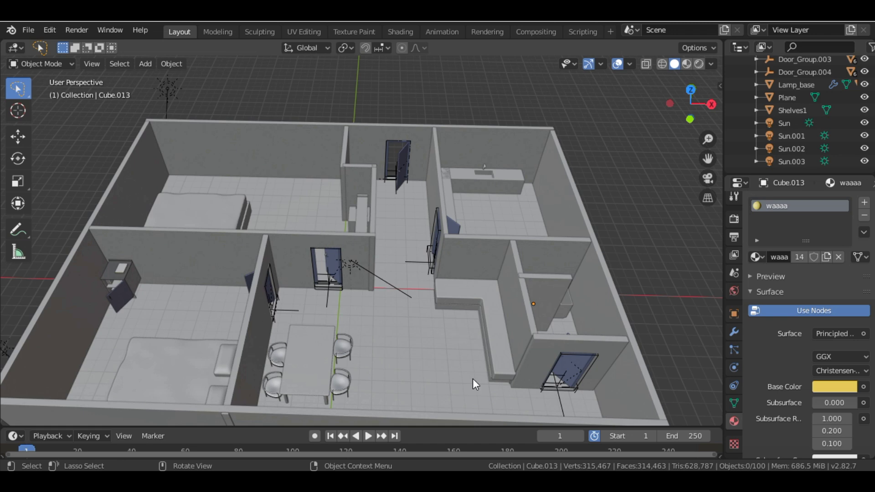
click(420, 438)
middle_drag(578, 92, 334, 182)
Step: Duplicate the wall crossing the red axis, place it left of the origin, and lengthen it along X
click(334, 183)
key(shift+d)
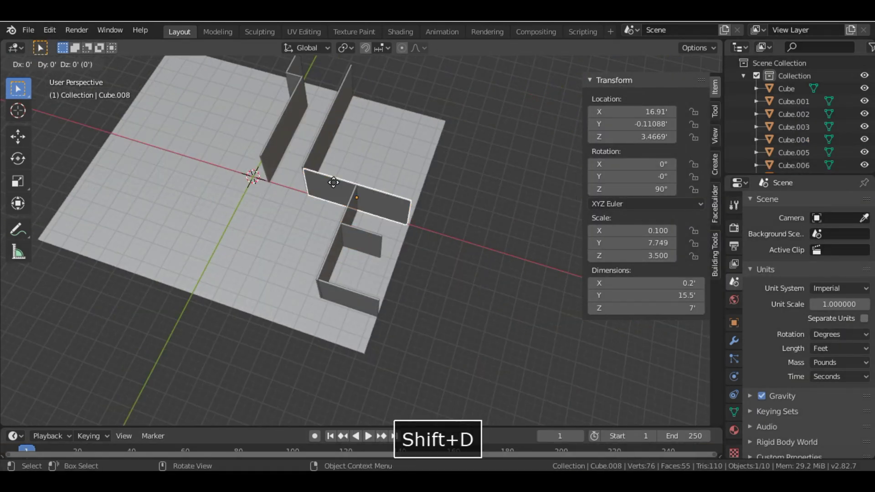
key(x)
click(219, 171)
key(s)
key(x)
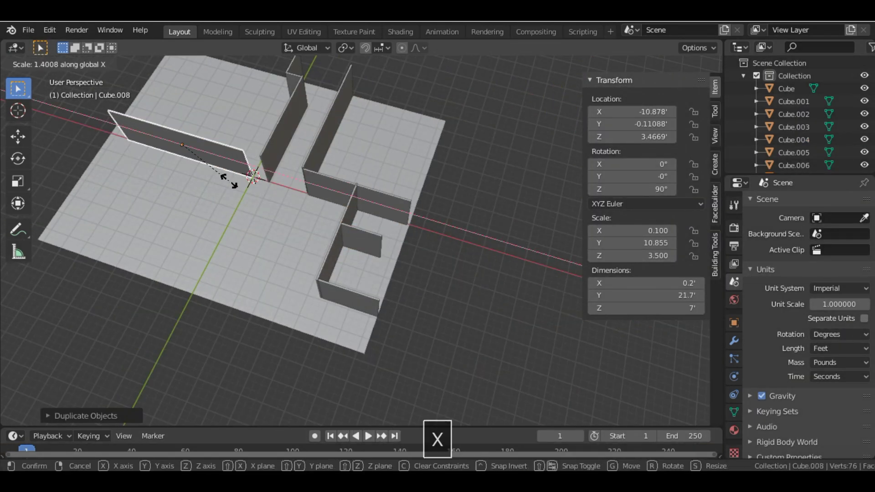
click(240, 185)
key(s)
key(x)
key(s)
key(Escape)
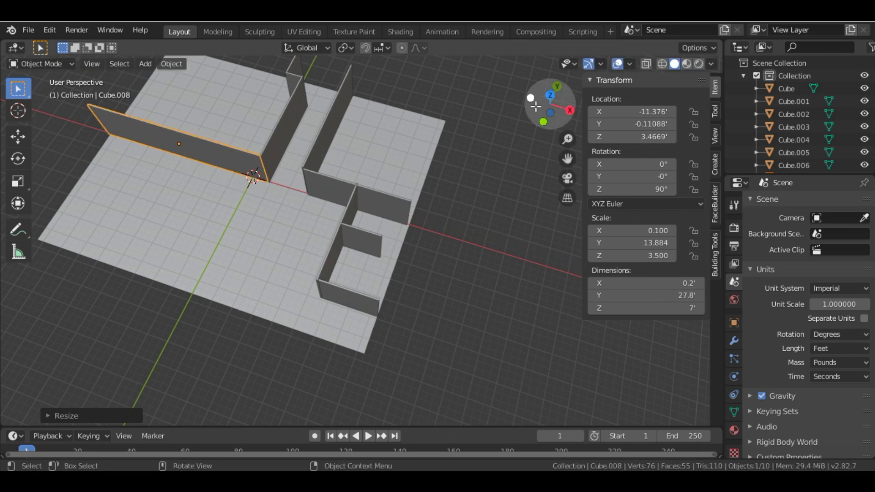
Step: Check the reference house window, then orbit back around the walls
drag(535, 105, 547, 96)
click(516, 454)
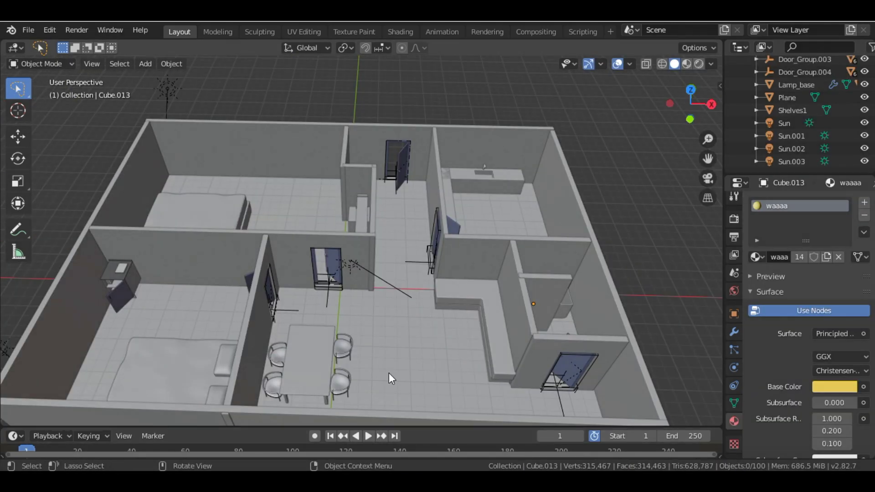
click(442, 431)
drag(550, 102, 540, 109)
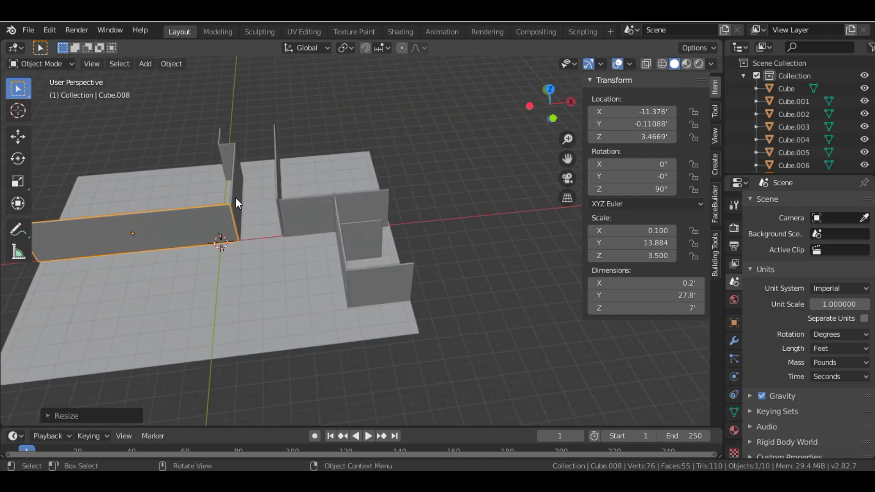
Step: Duplicate the long wall, turn the copy 90 degrees, and slide it along Y
key(shift+d)
text(r)
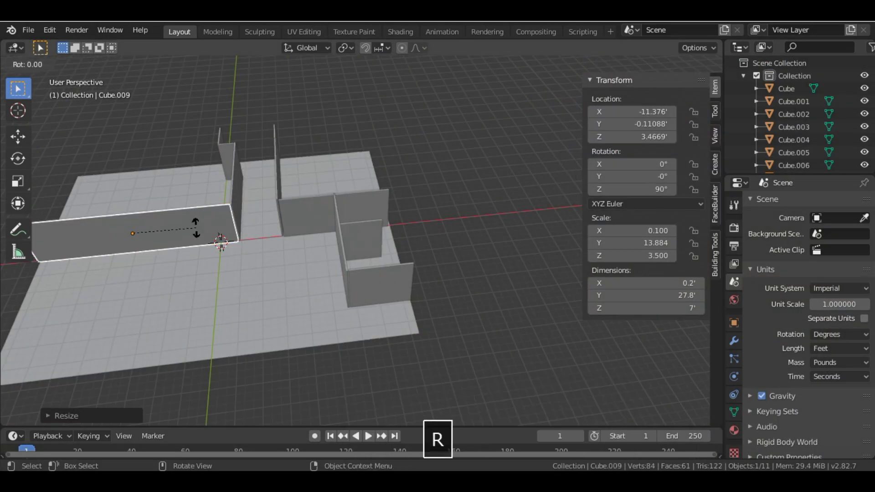
text(90)
key(Return)
key(g)
key(y)
click(289, 298)
Step: Shorten the turned copy to 19.8 ft and slide it along Y into its interior position
key(s)
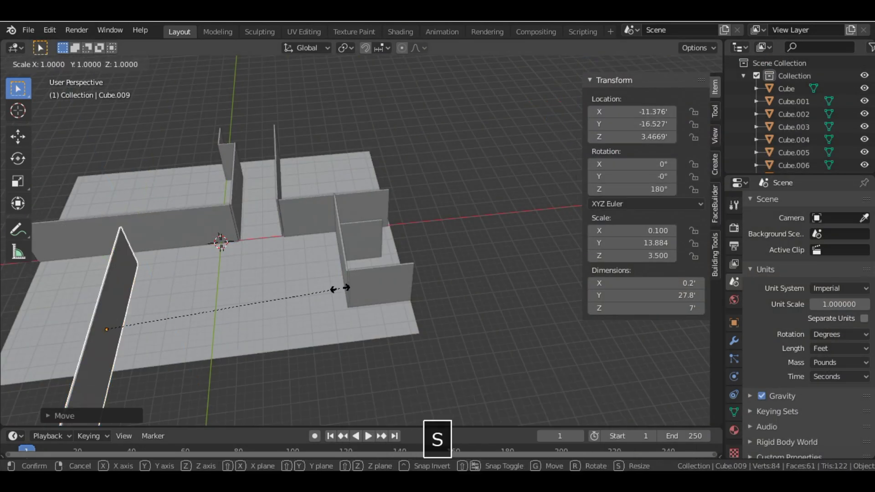
key(y)
key(g)
key(y)
click(293, 280)
key(s)
key(y)
click(206, 276)
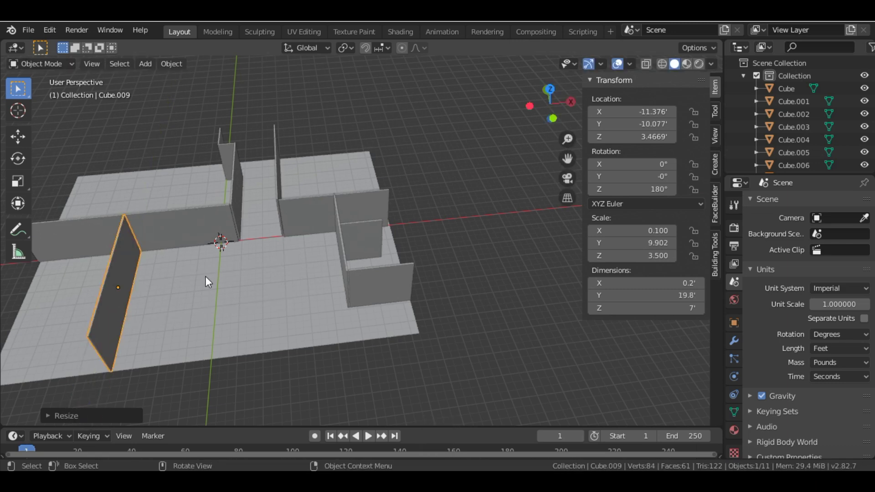
key(g)
key(y)
click(210, 278)
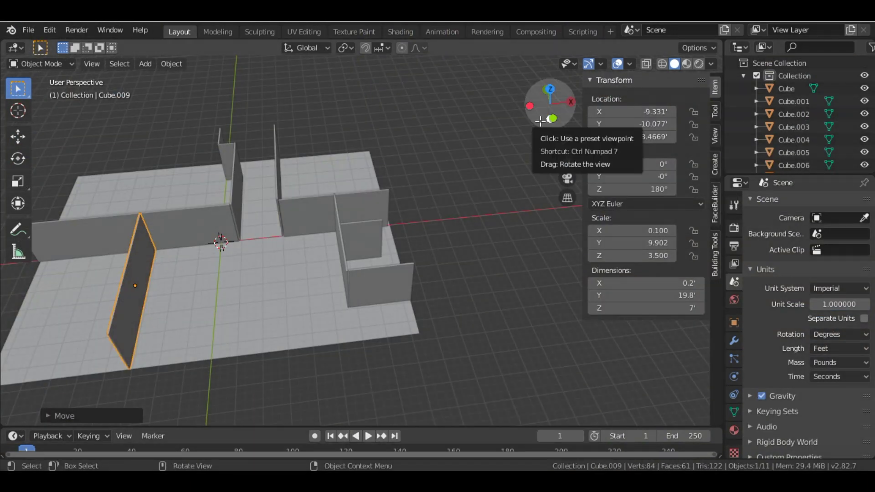
Step: Select the long wall Cube.008 and start sliding a duplicate along Y
middle_drag(240, 206, 187, 208)
click(187, 209)
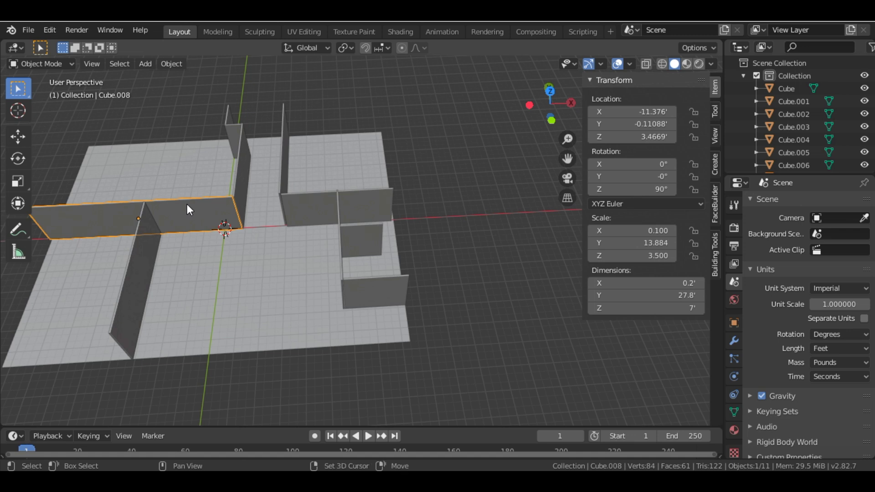
key(shift+d)
key(y)
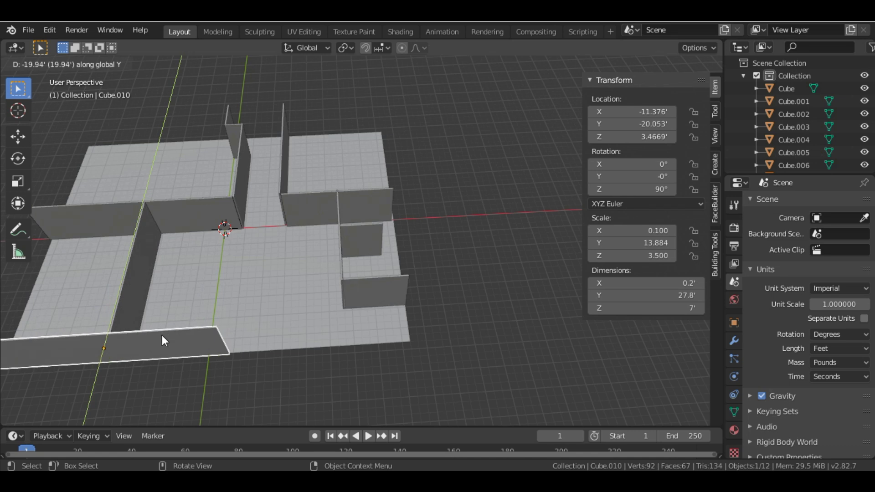
Step: Drop the wall copy at the floor's front edge, slide it along X, and stretch it
click(162, 335)
key(g)
key(x)
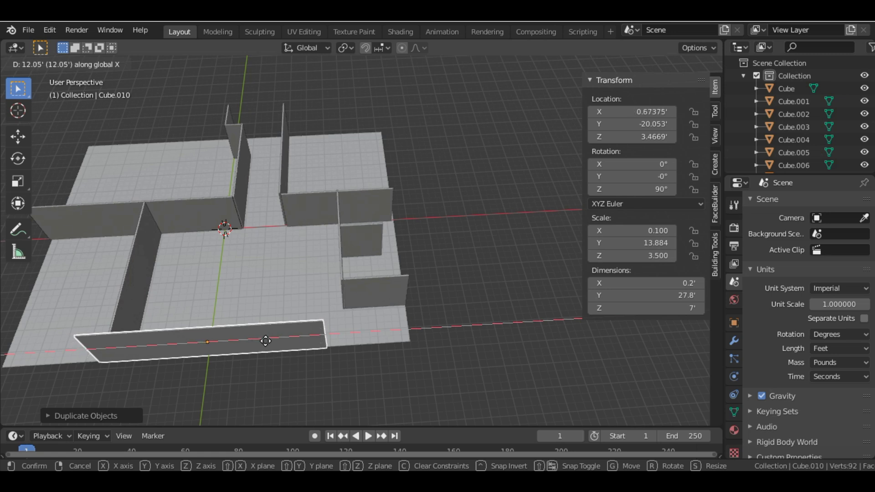
click(266, 341)
key(s)
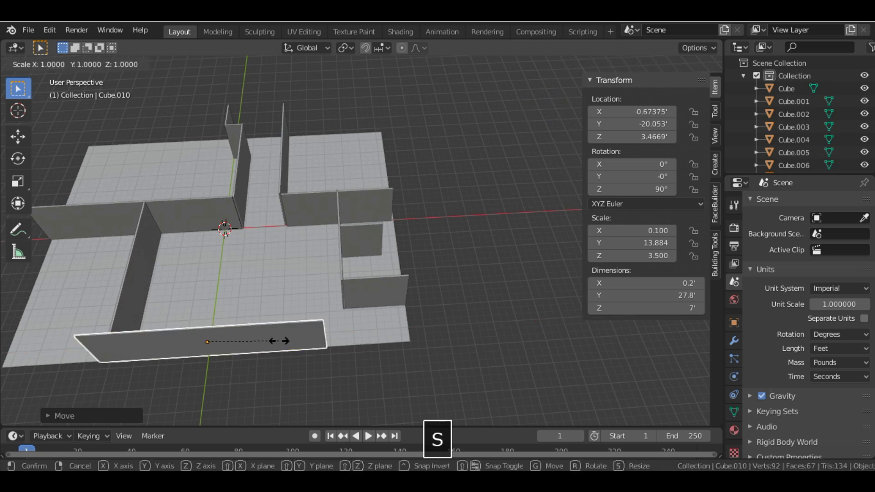
key(x)
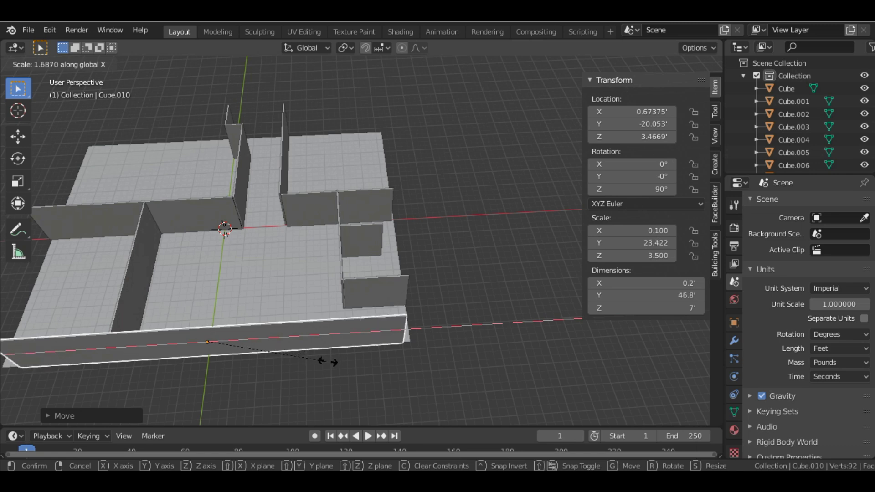
click(331, 363)
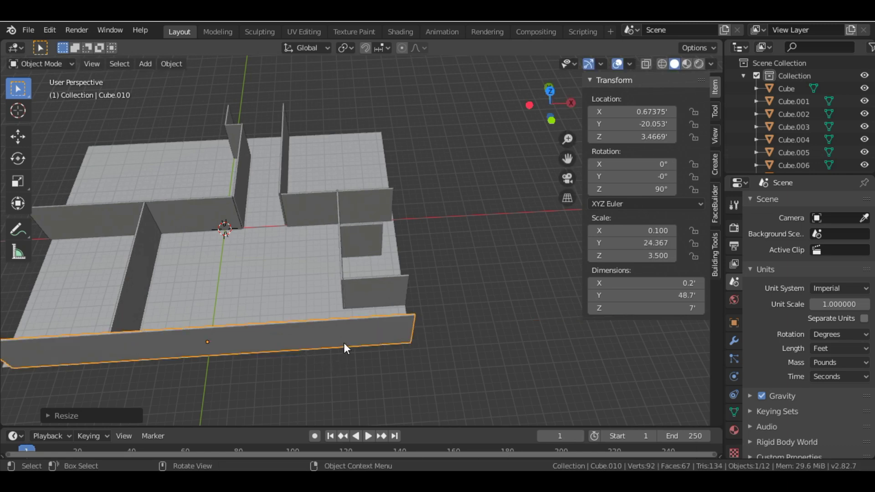
Step: Inspect the front wall's alignment and nudge it sideways along X
drag(537, 112, 479, 178)
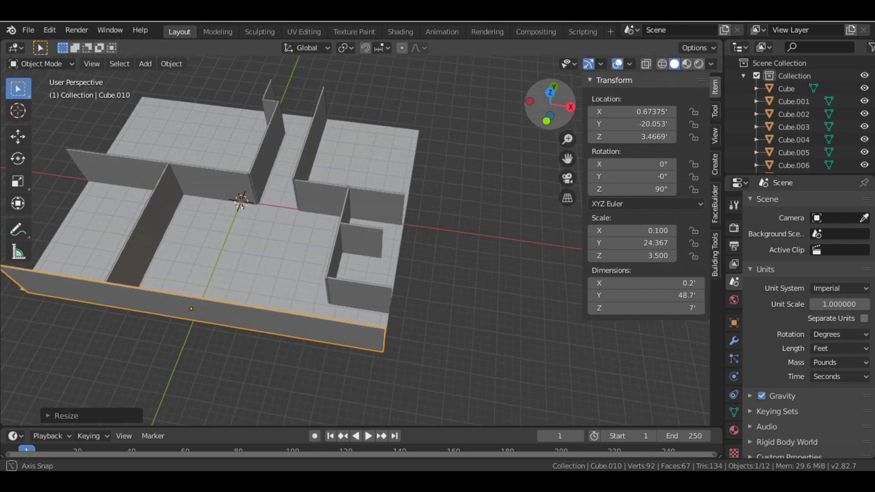
middle_drag(478, 178, 410, 226)
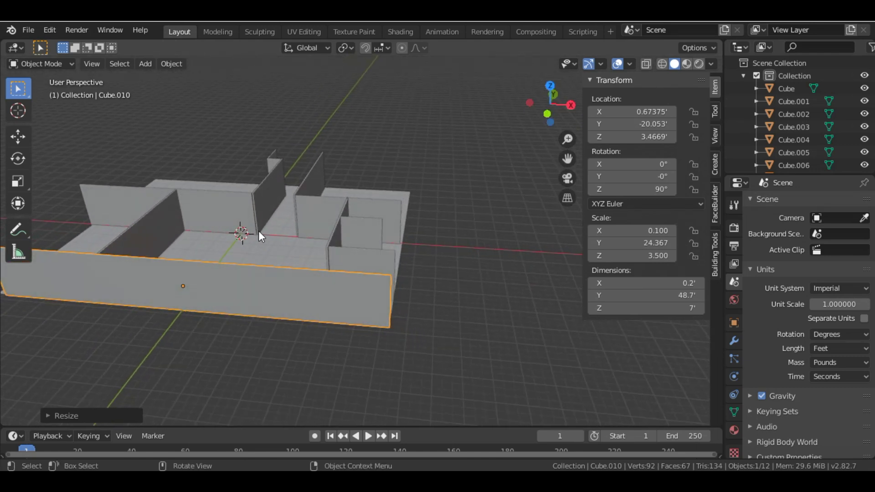
key(KP_Decimal)
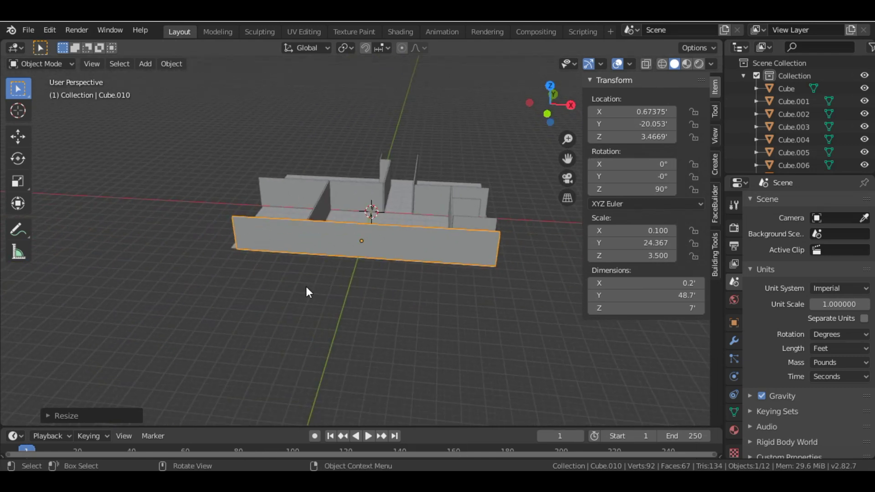
scroll(305, 287, up, 5)
scroll(484, 179, down, 4)
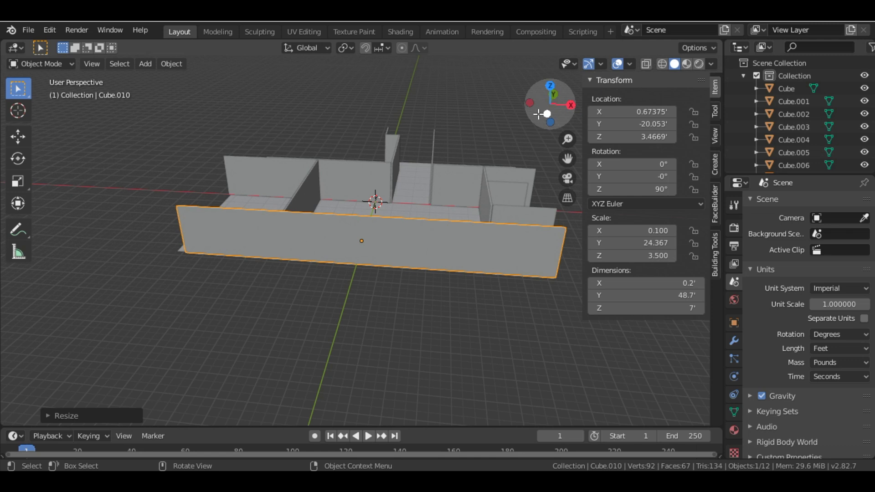
drag(550, 110, 574, 113)
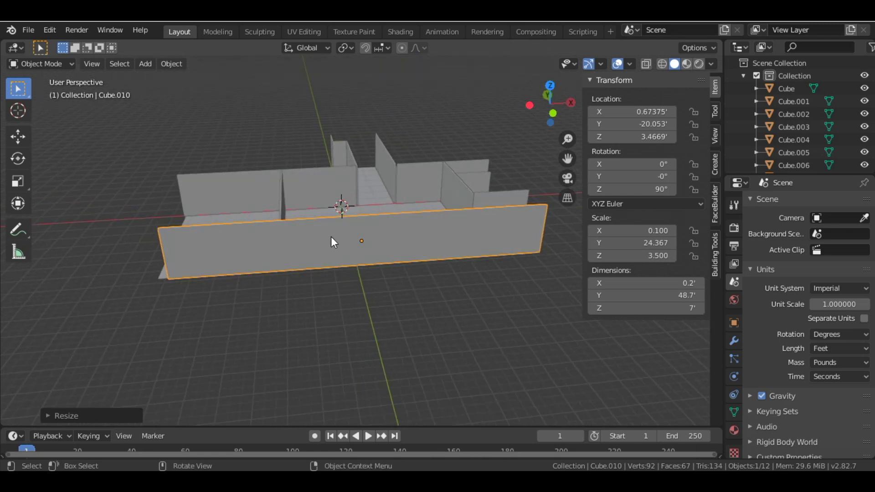
key(g)
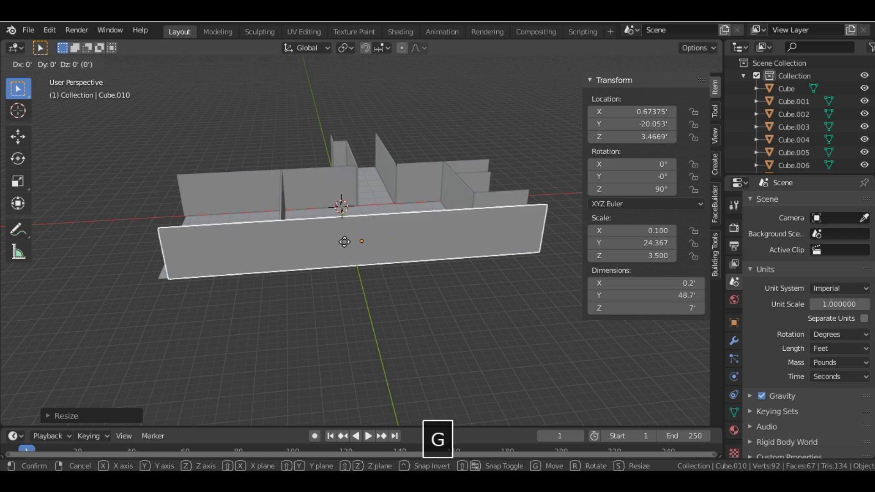
key(x)
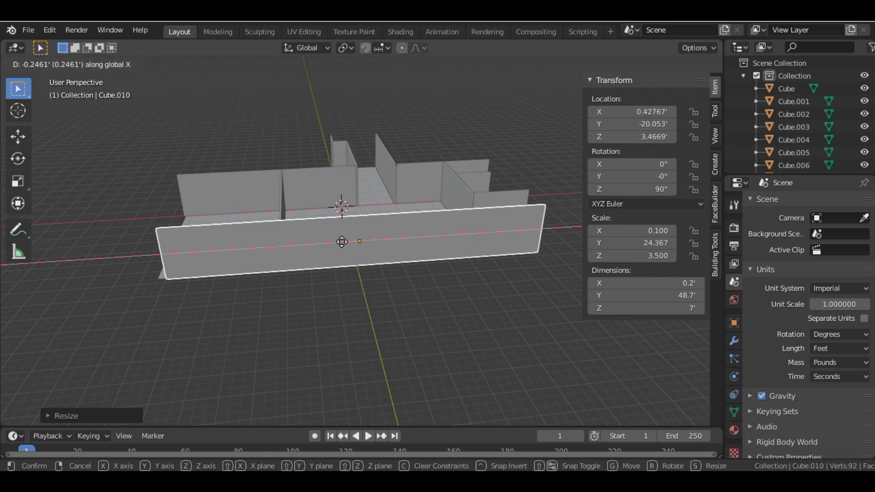
click(339, 241)
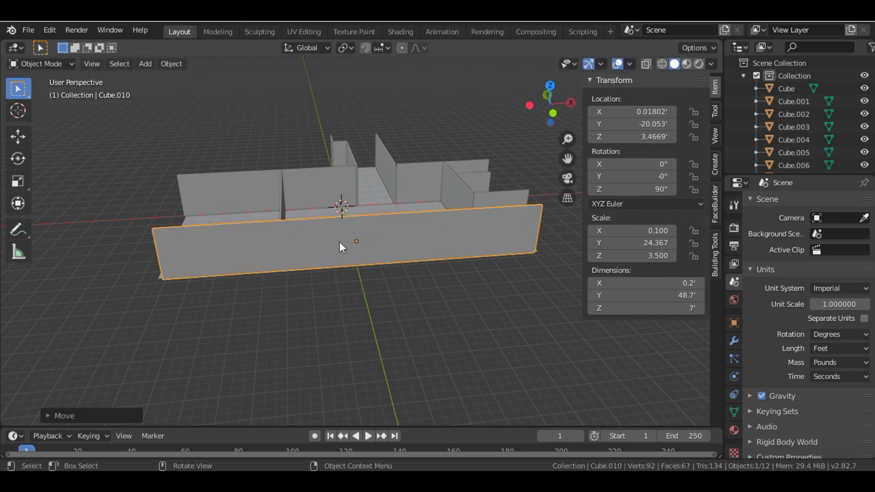
Step: Stretch the front wall to 48.7 ft, then to 49.7 ft
key(s)
key(x)
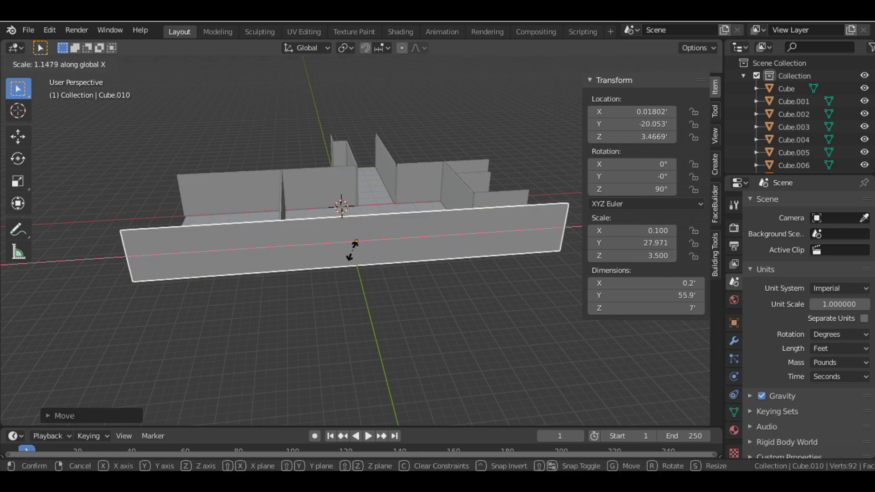
click(368, 256)
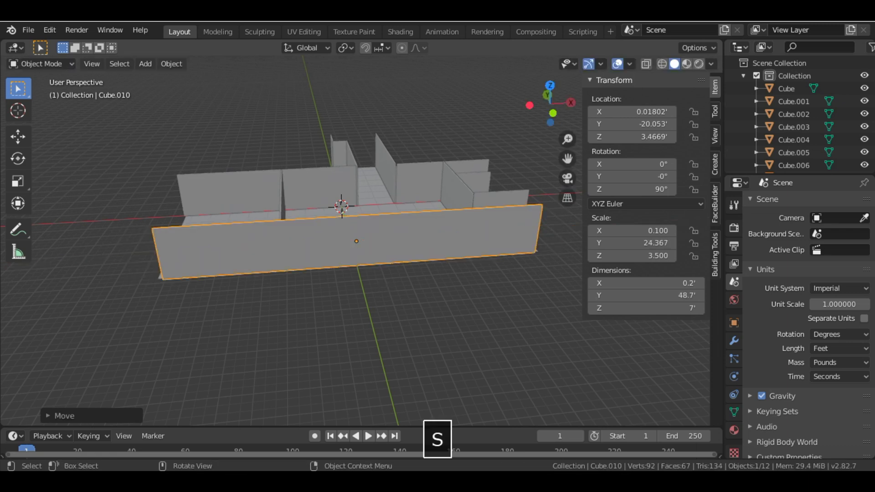
key(s)
key(x)
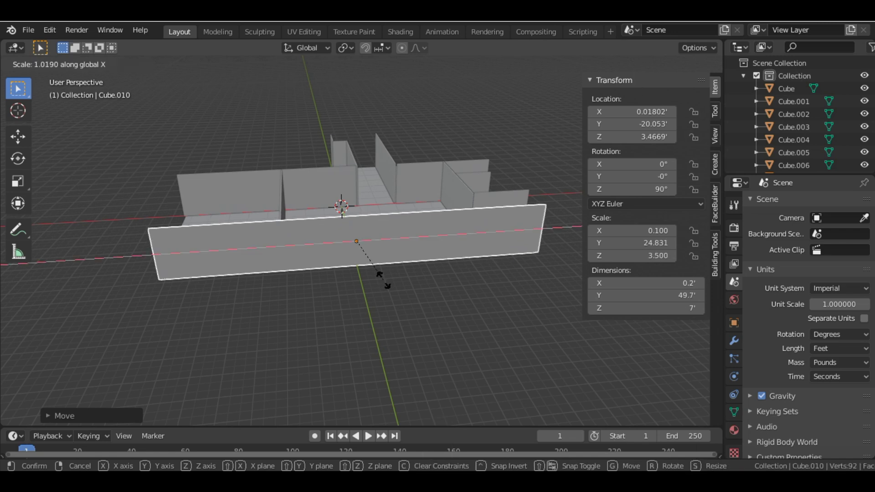
click(383, 279)
mouse_move(542, 112)
mouse_down()
mouse_move(478, 123)
mouse_move(376, 255)
mouse_up()
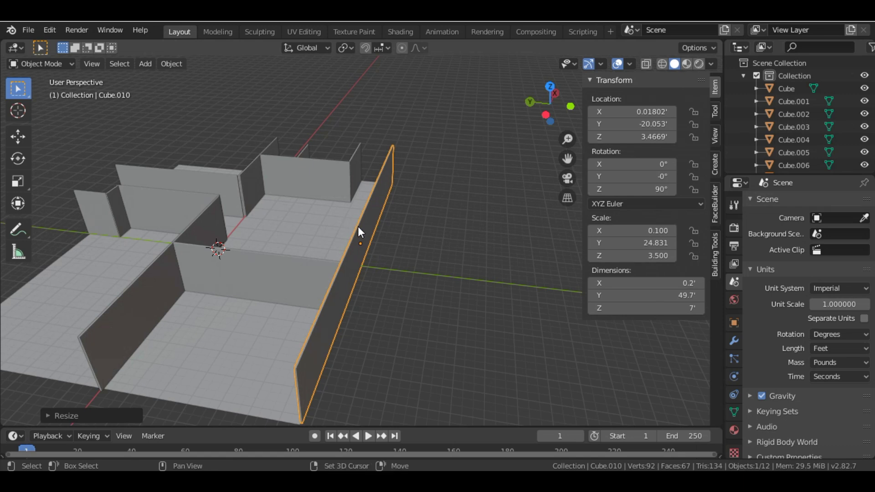
Step: Copy the 49.7 ft front wall to the back edge along Y, then duplicate Cube.010 again
key(shift+d)
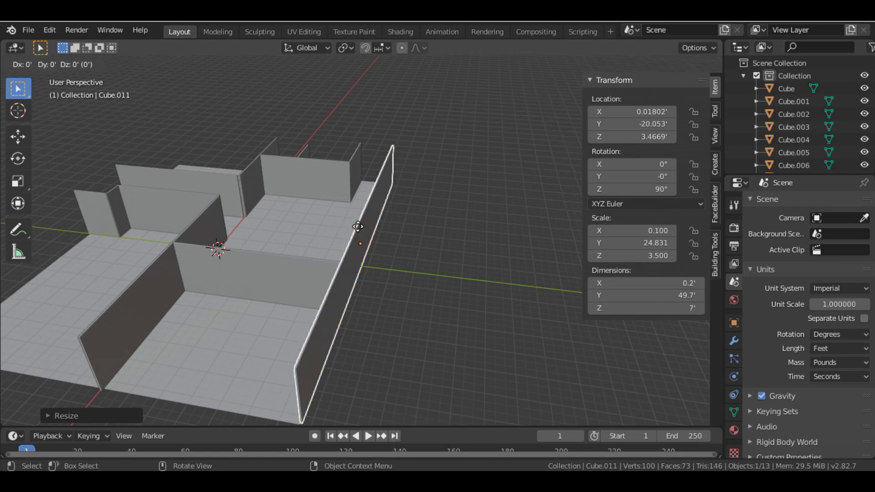
key(y)
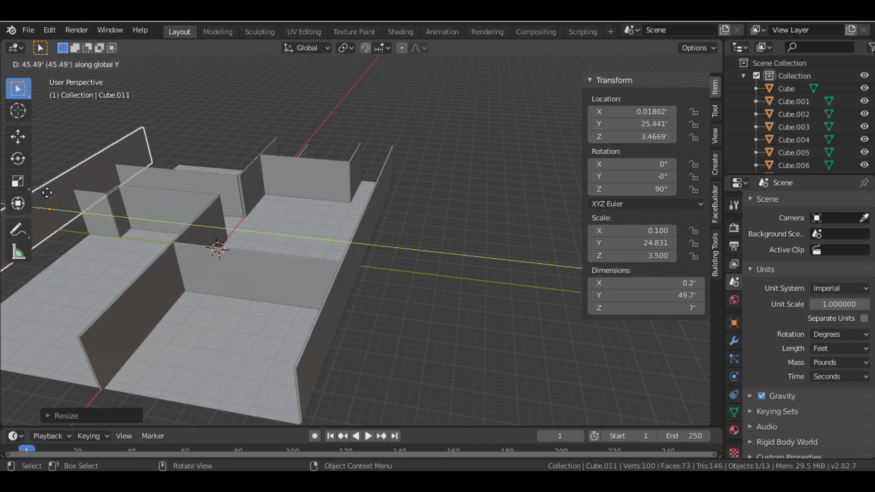
click(79, 207)
drag(547, 103, 539, 109)
scroll(392, 251, down, 5)
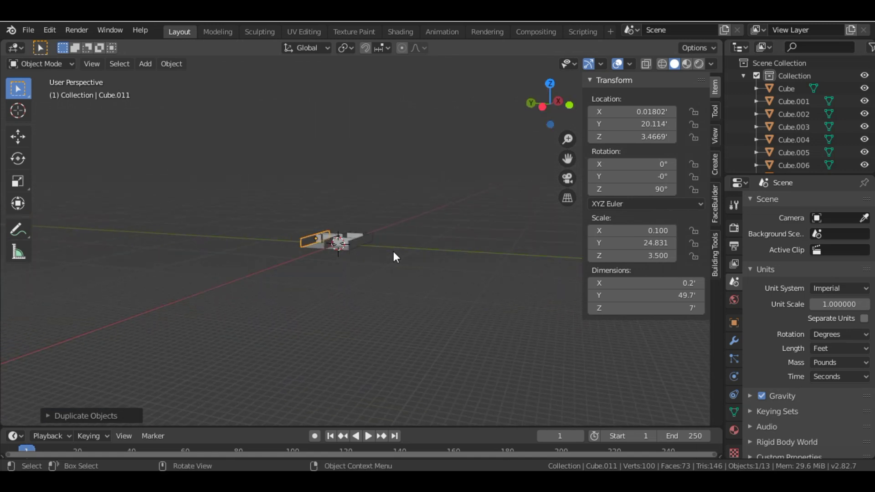
scroll(393, 251, up, 3)
scroll(394, 251, up, 2)
click(349, 247)
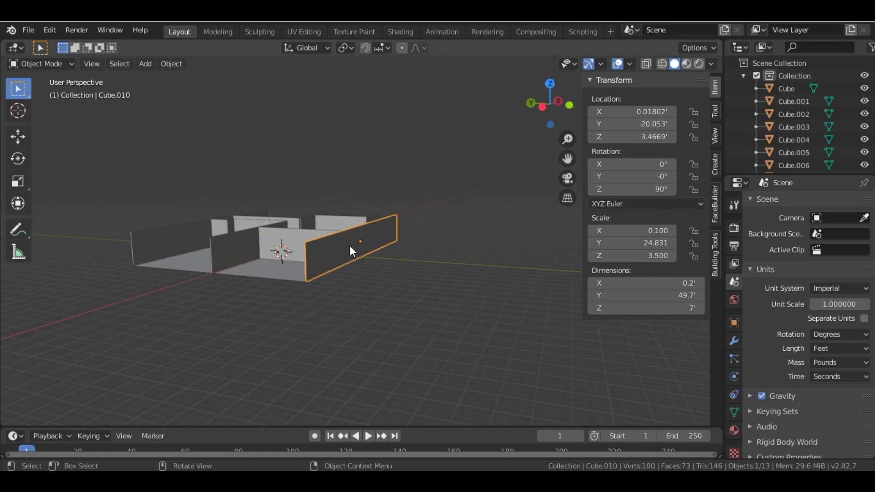
key(shift+d)
Step: Undo the stray vertical move and duplicate, then re-duplicate the front wall turned 90° about Z
key(z)
key(9)
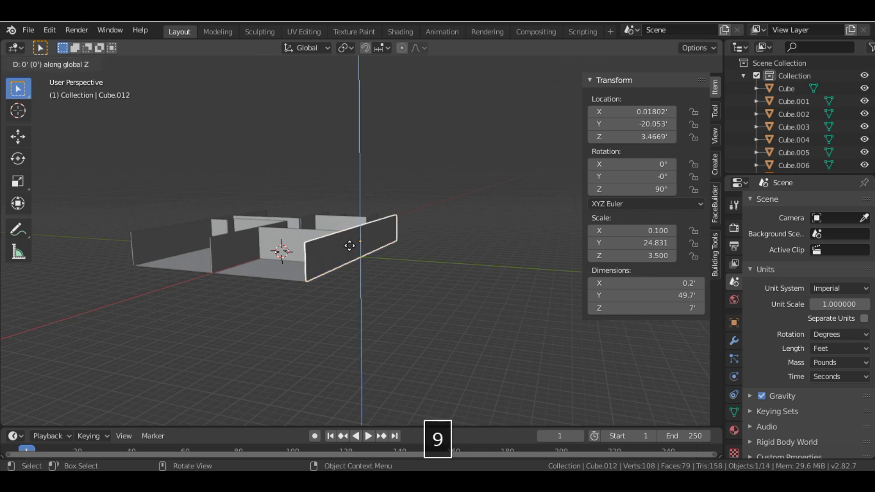
key(0)
key(Escape)
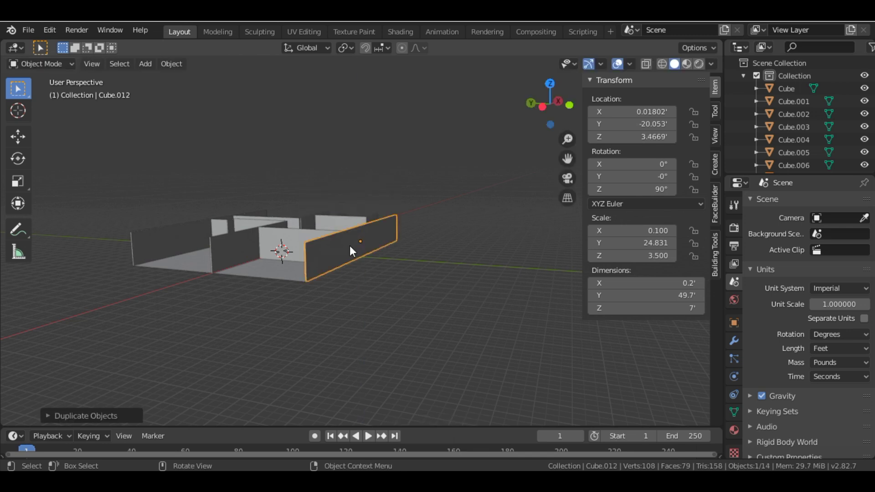
key(ctrl+z)
key(shift+d)
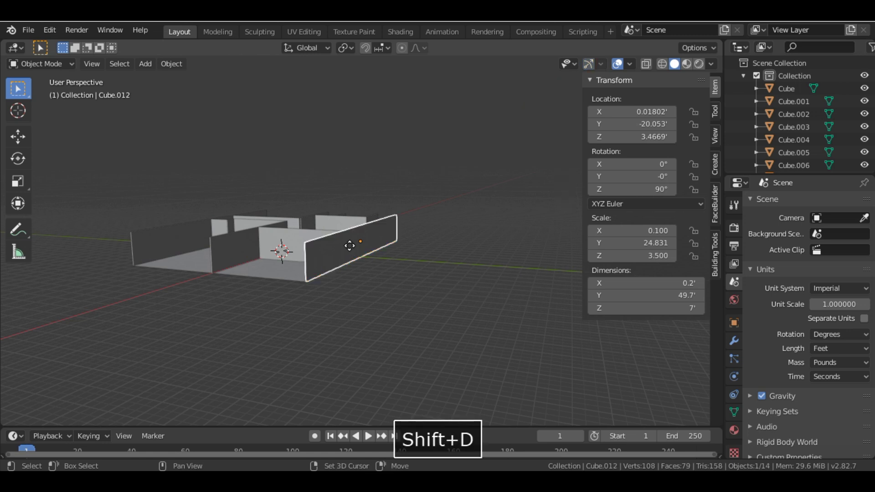
key(r)
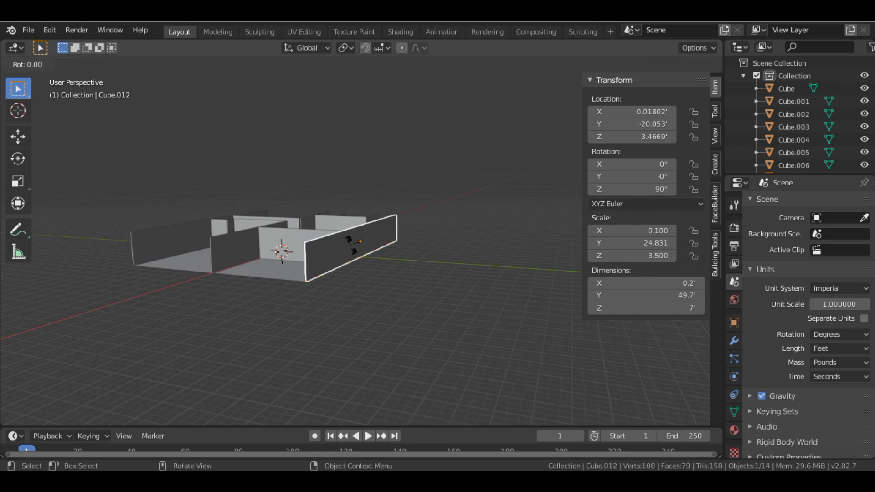
key(z)
key(9)
key(0)
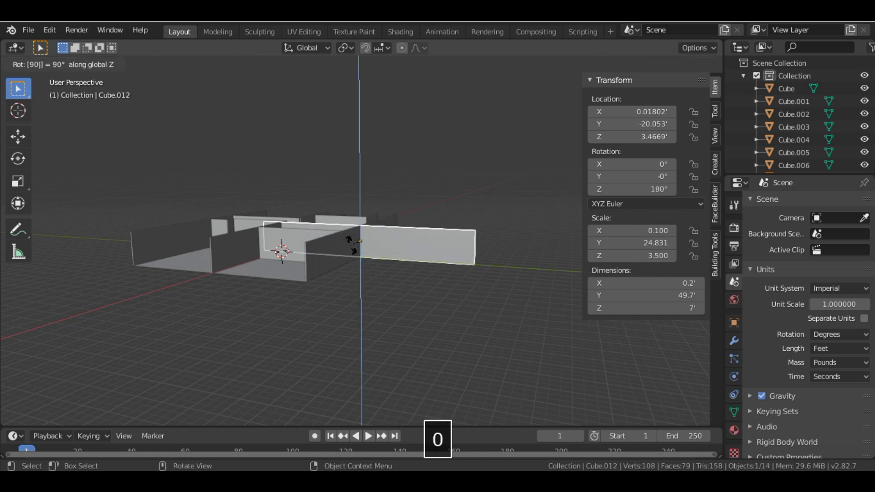
key(Return)
Step: Move the turned wall to the left edge along X and Y, and shorten it to 38.8 ft
key(g)
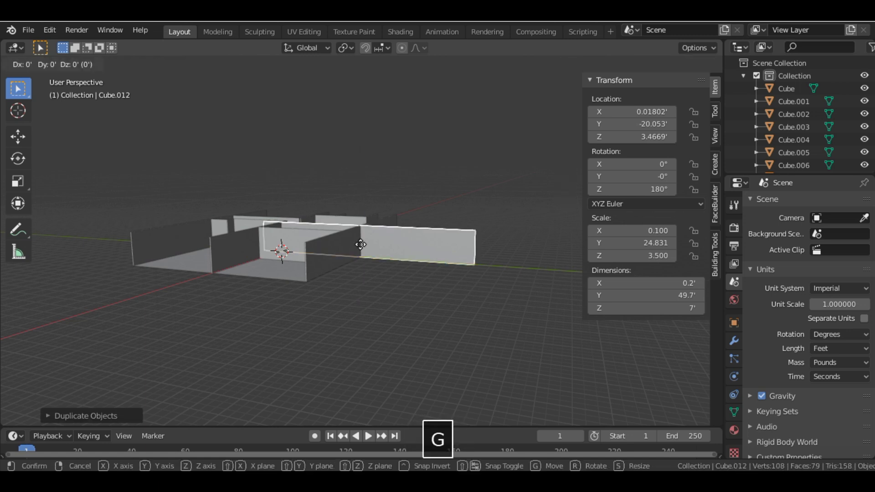
key(x)
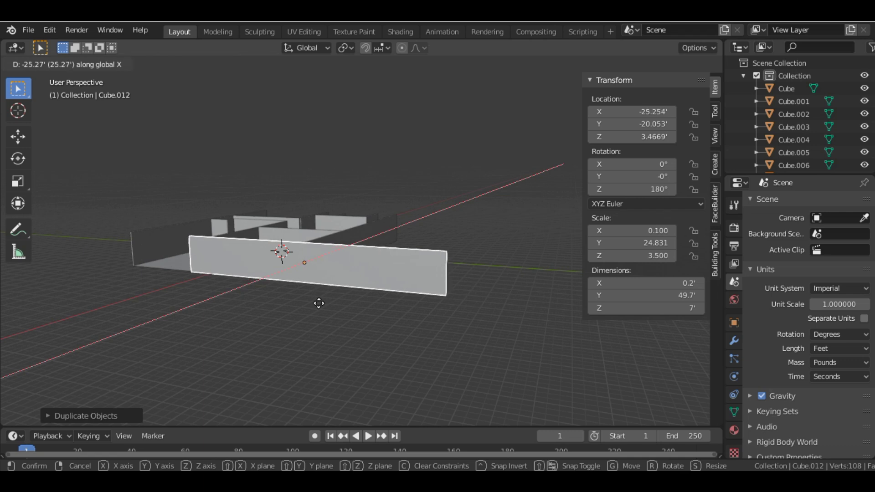
click(319, 304)
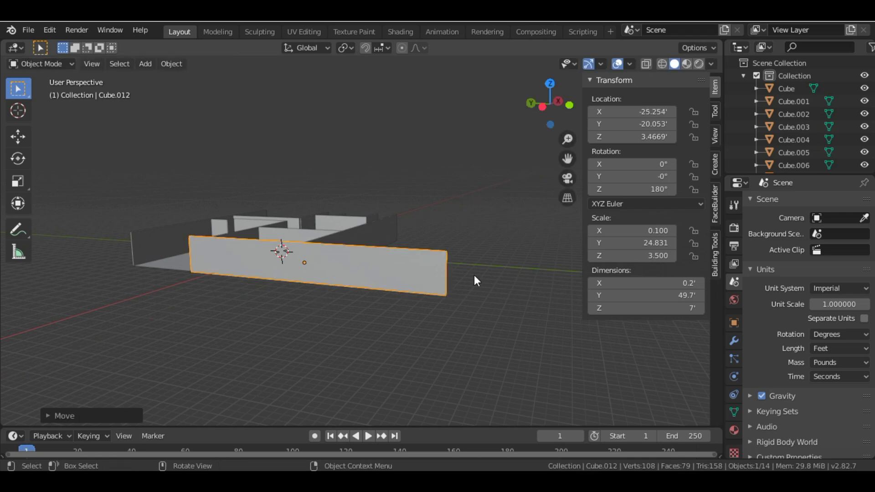
key(g)
key(y)
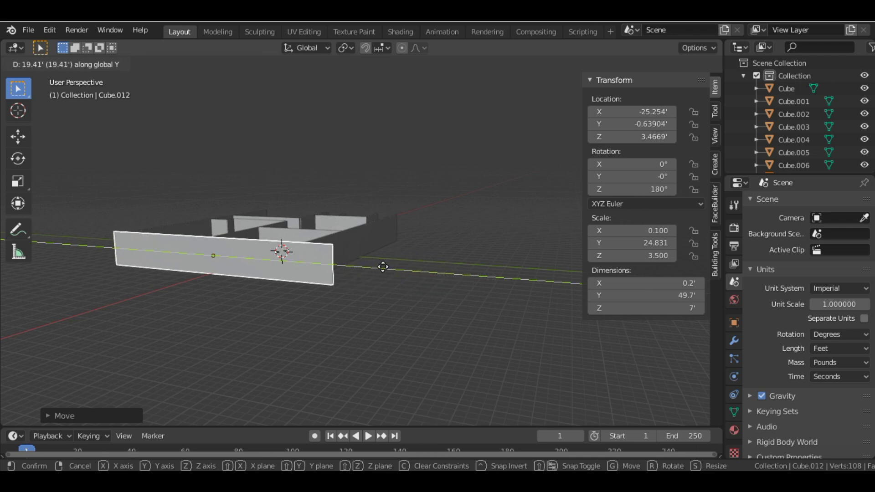
click(383, 266)
key(s)
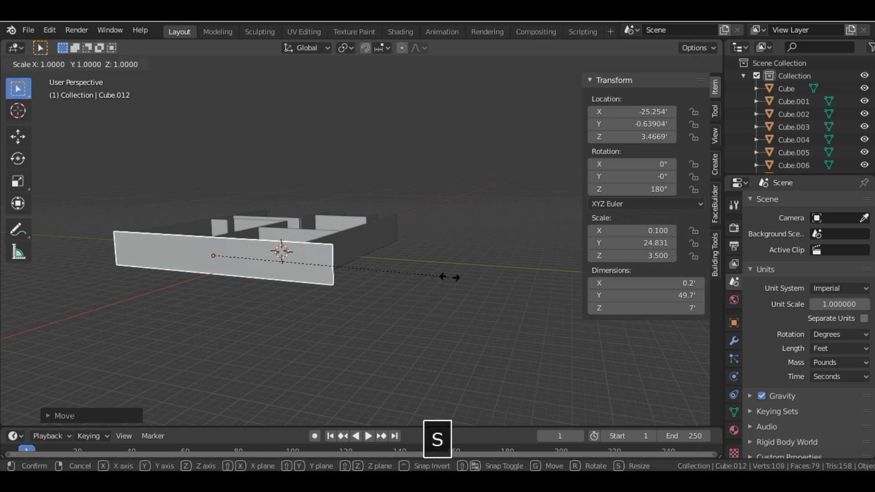
key(y)
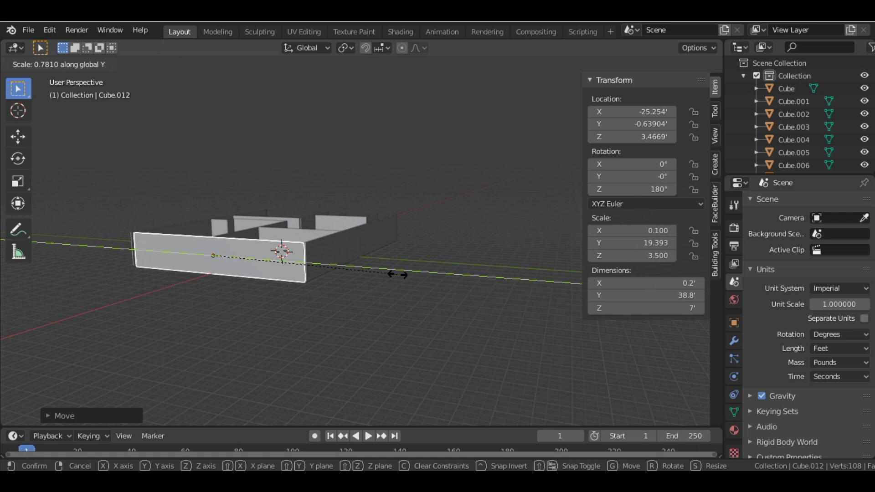
click(398, 274)
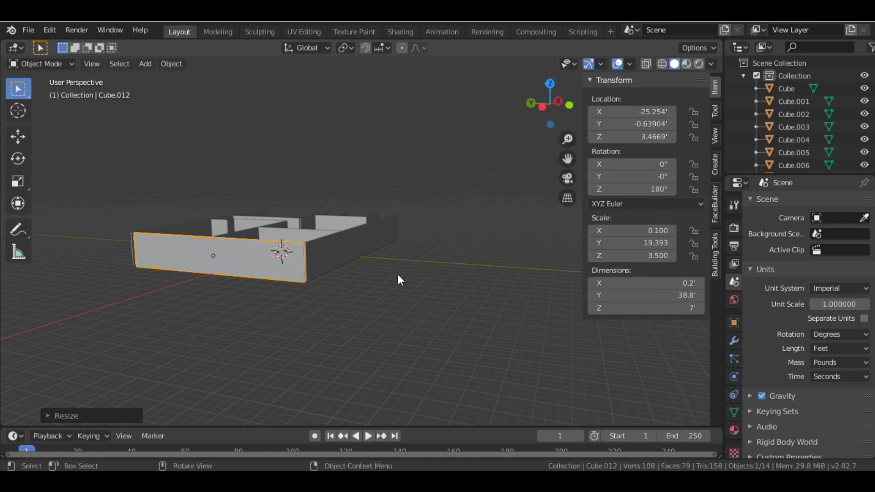
Step: Shift the left outer wall slightly along Y and lengthen it to 39.8 ft
key(KP_Decimal)
key(g)
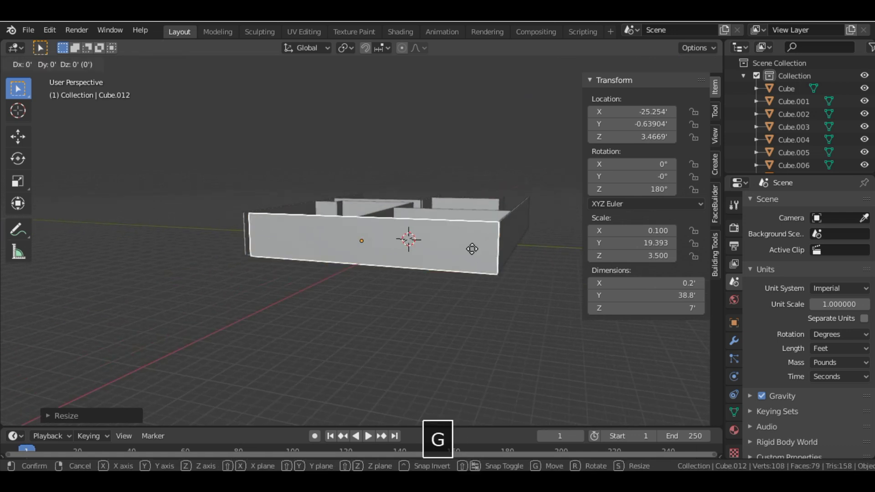
key(y)
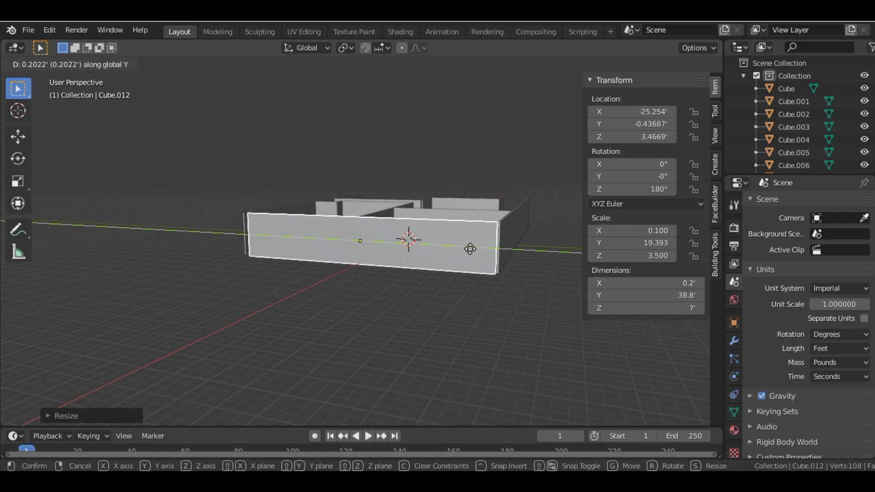
click(470, 250)
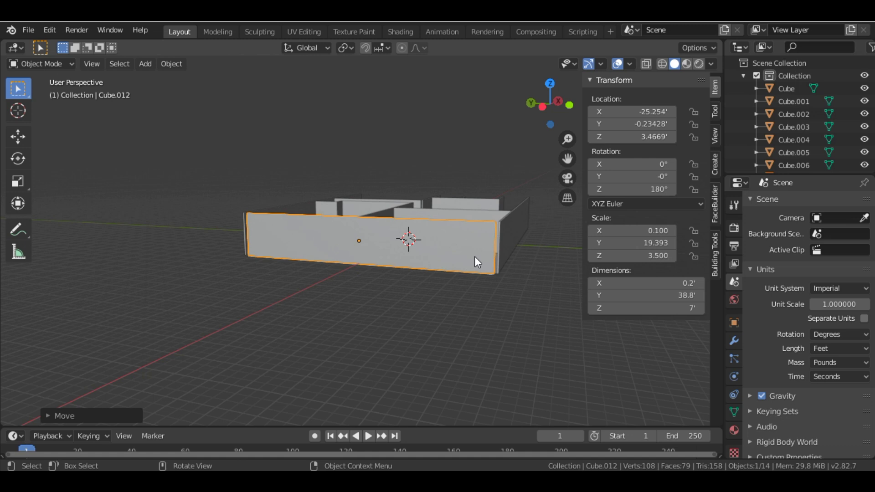
key(s)
key(y)
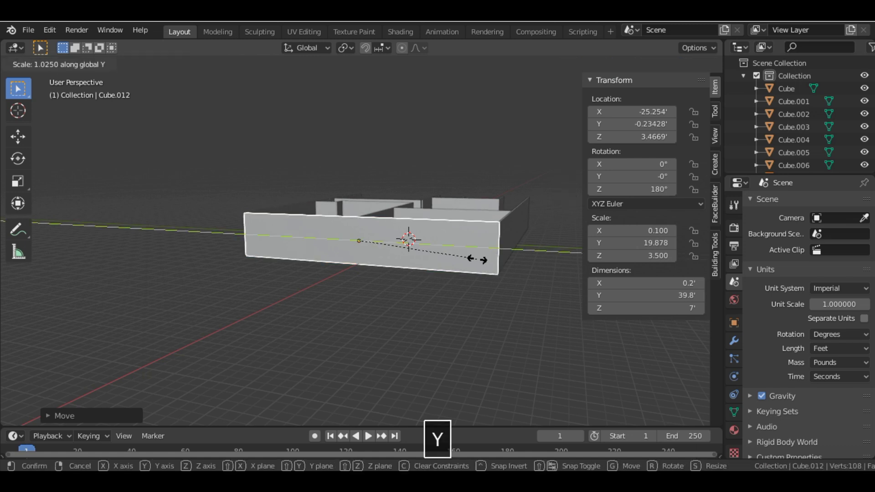
click(477, 259)
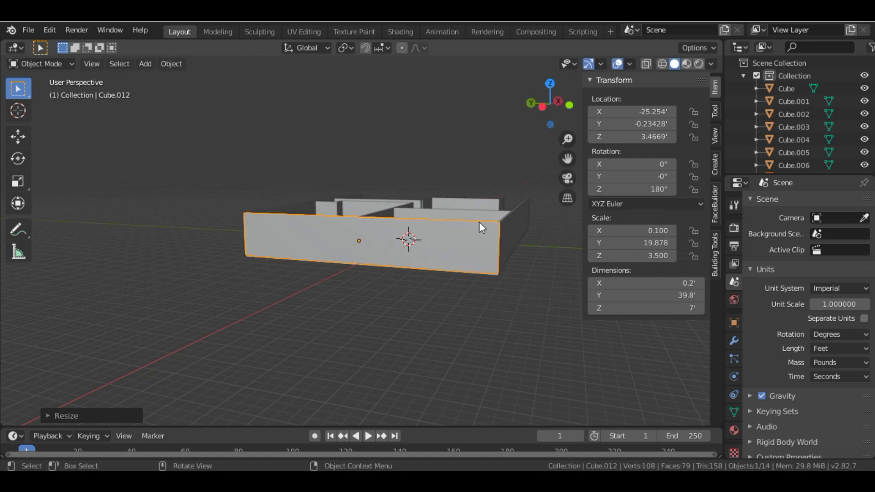
Step: Nudge the 39.8 ft wall along X to about −24.9 ft so it meets the corners
key(Delete)
scroll(343, 220, up, 5)
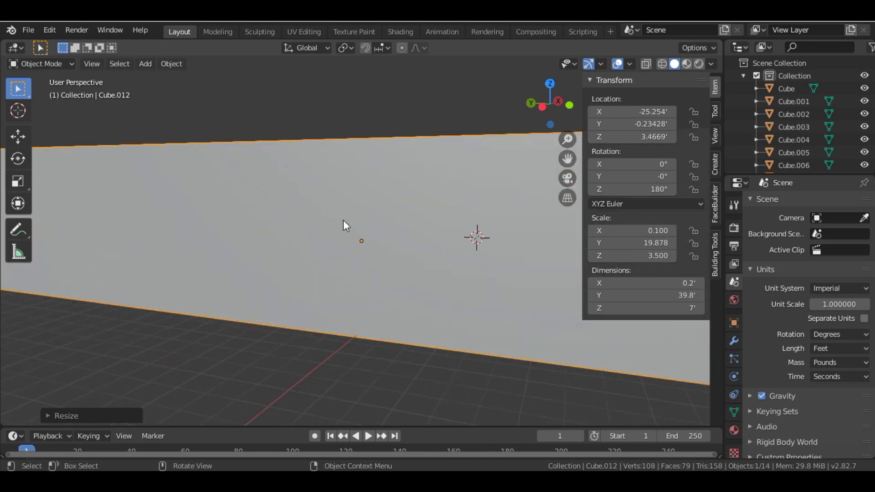
drag(547, 103, 519, 104)
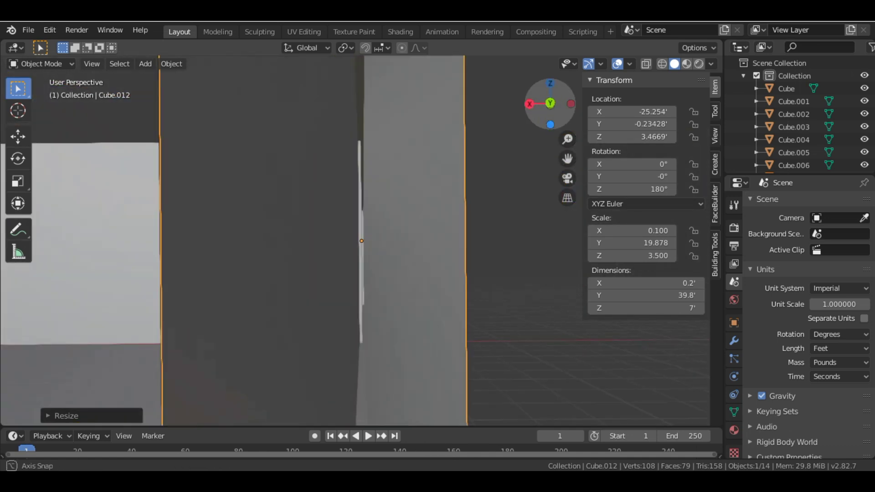
scroll(477, 176, down, 4)
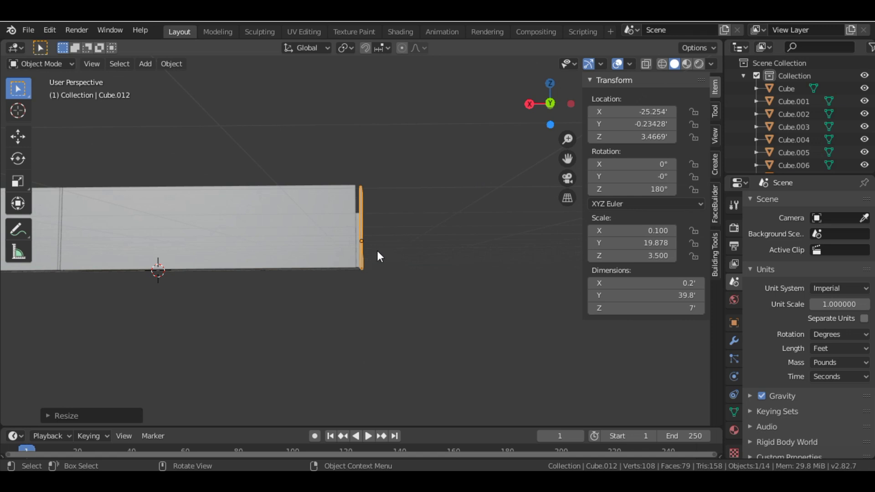
key(g)
key(x)
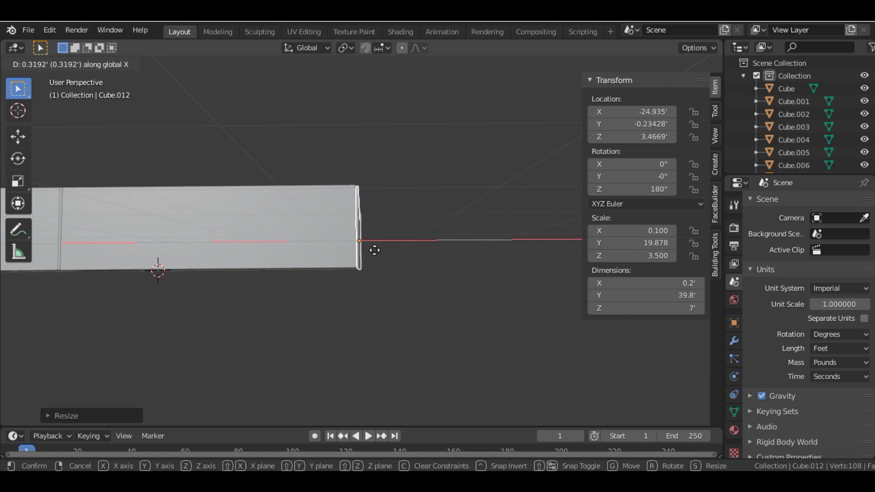
click(375, 250)
mouse_move(534, 116)
mouse_down()
mouse_move(547, 136)
mouse_move(550, 103)
mouse_up()
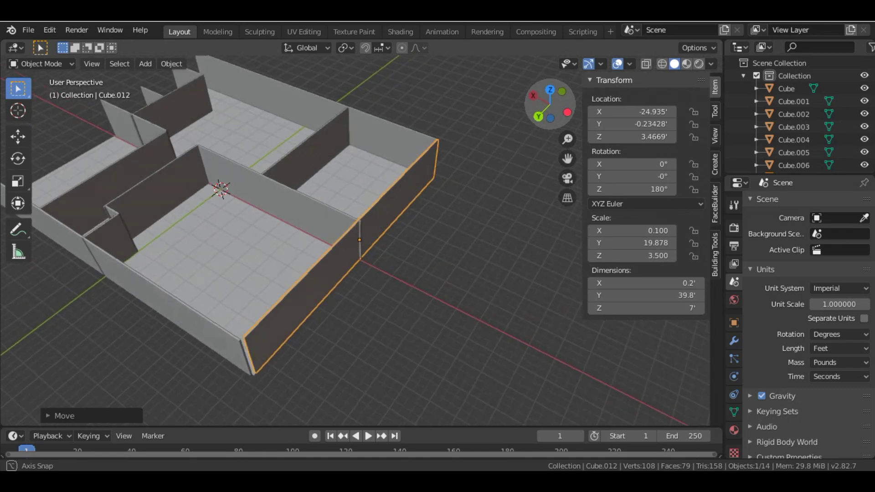
Step: Duplicate the 39.8 ft wall along X onto the right edge at about 25.1 ft
drag(550, 103, 547, 113)
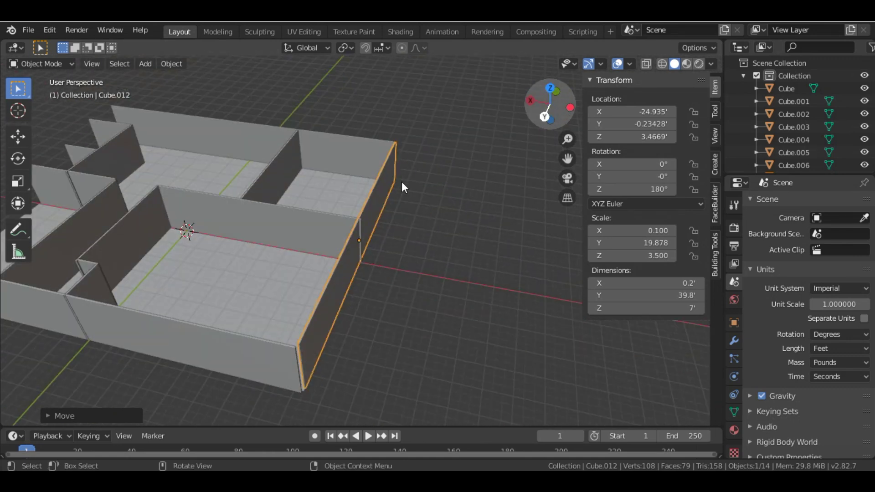
key(shift+d)
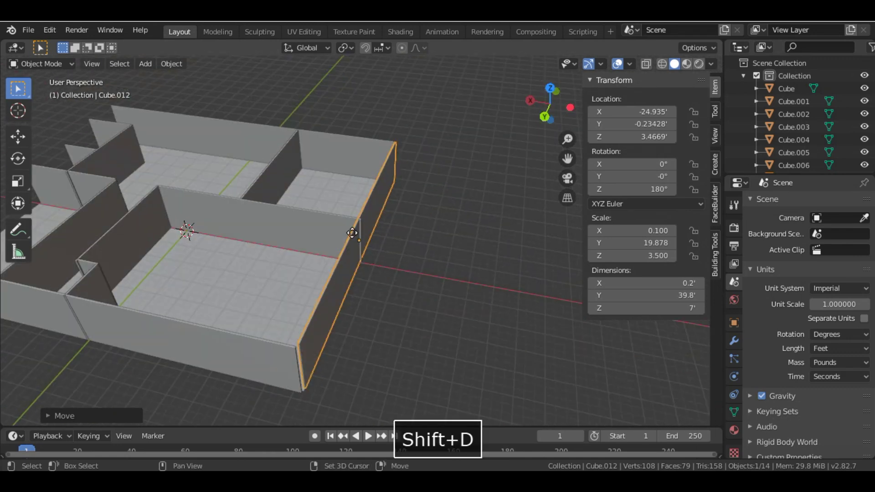
key(g)
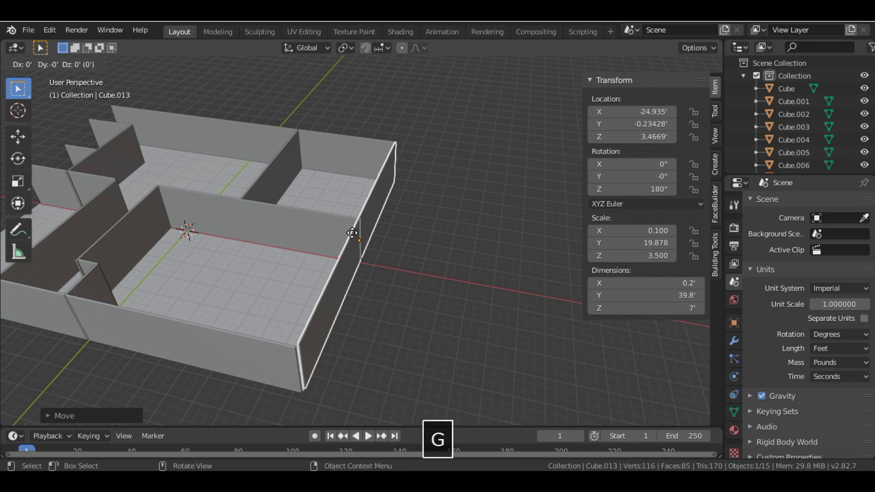
key(x)
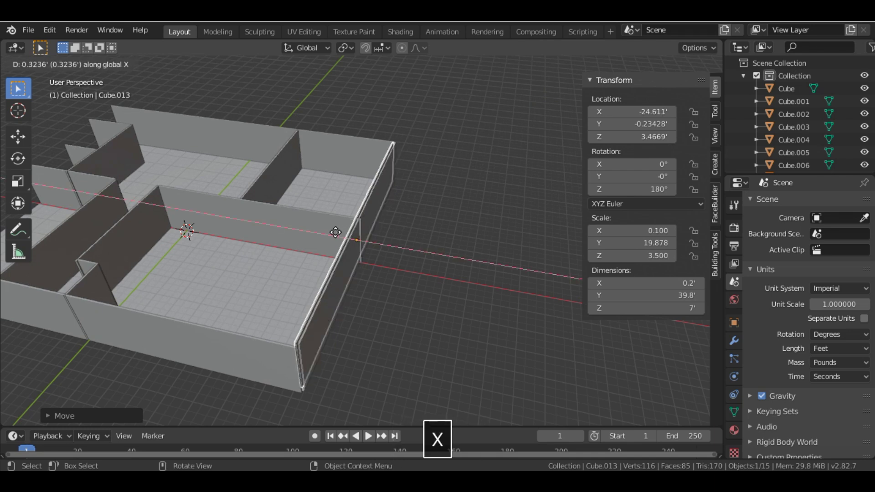
click(23, 172)
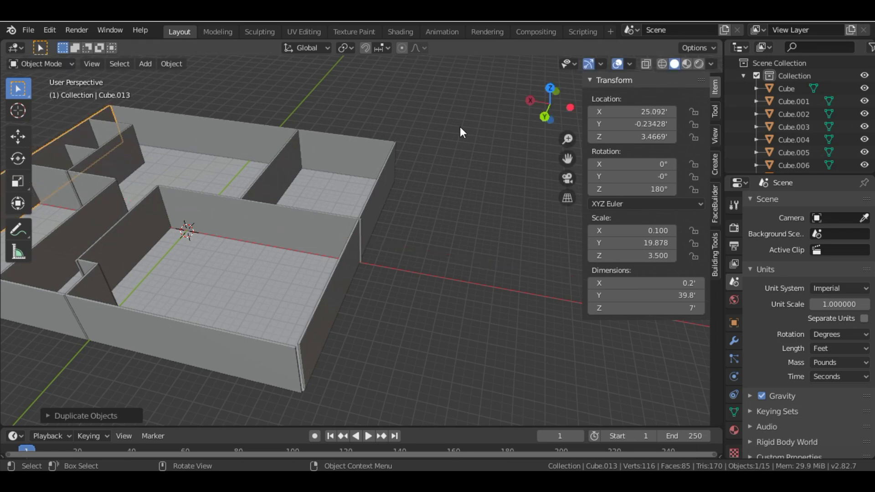
key(KP_Decimal)
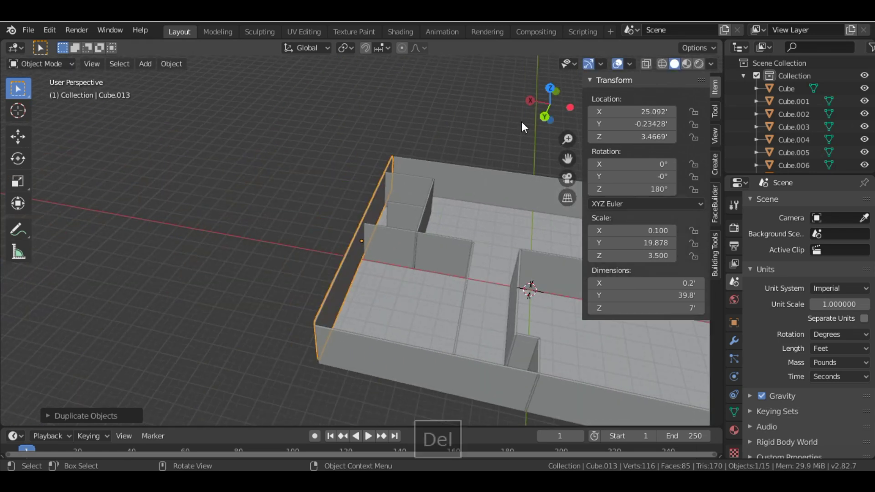
mouse_move(524, 112)
middle_down()
mouse_move(423, 130)
mouse_move(383, 157)
middle_up()
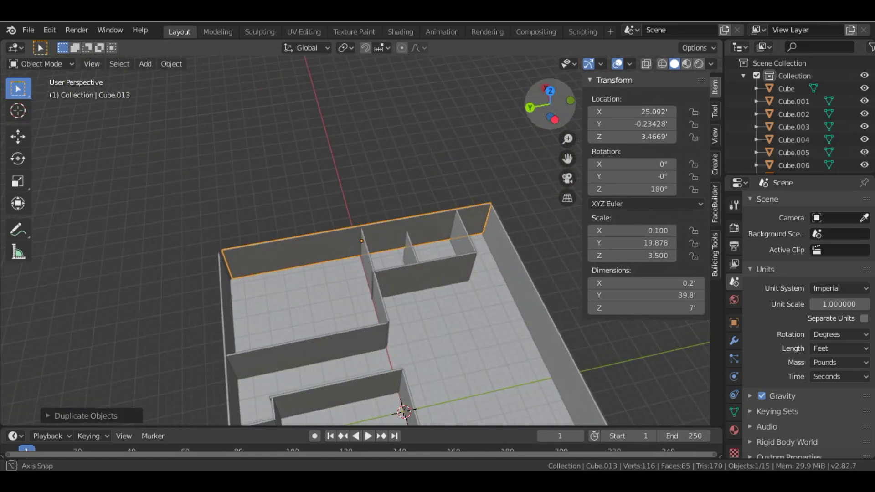
middle_drag(383, 157, 440, 168)
scroll(439, 168, down, 4)
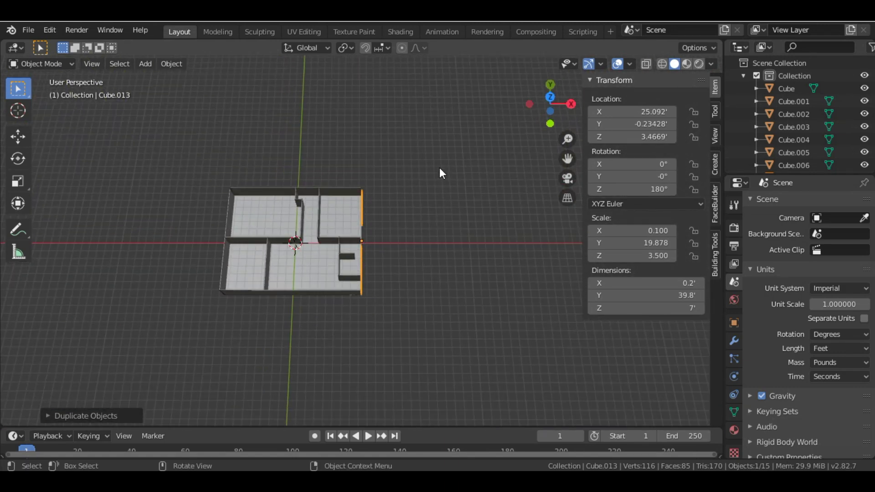
scroll(439, 168, up, 2)
scroll(440, 168, up, 5)
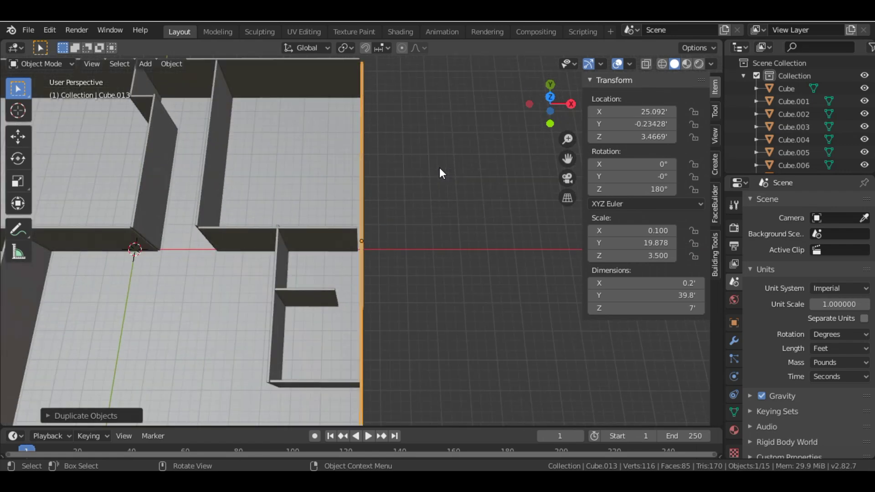
click(439, 173)
scroll(439, 173, down, 8)
scroll(439, 173, up, 4)
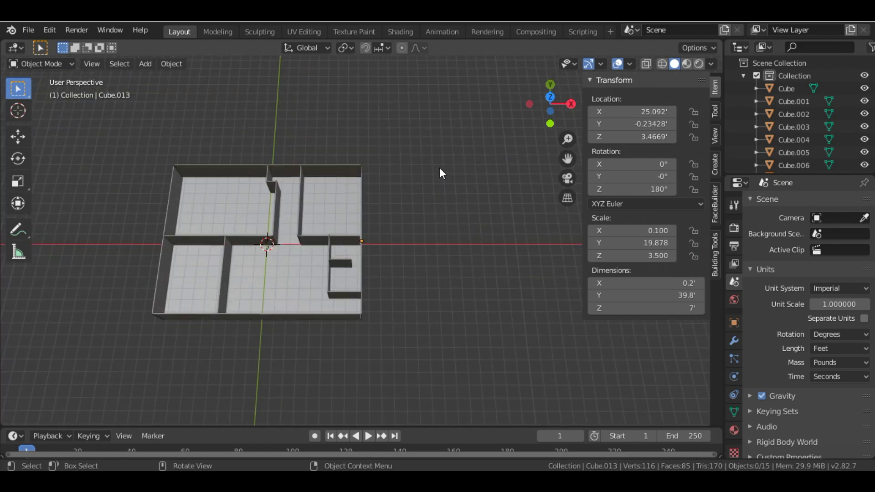
Step: Orbit to an oblique view, then switch to the finished furnished house window
mouse_move(550, 103)
mouse_down()
mouse_move(519, 82)
mouse_move(557, 103)
mouse_move(540, 114)
mouse_up()
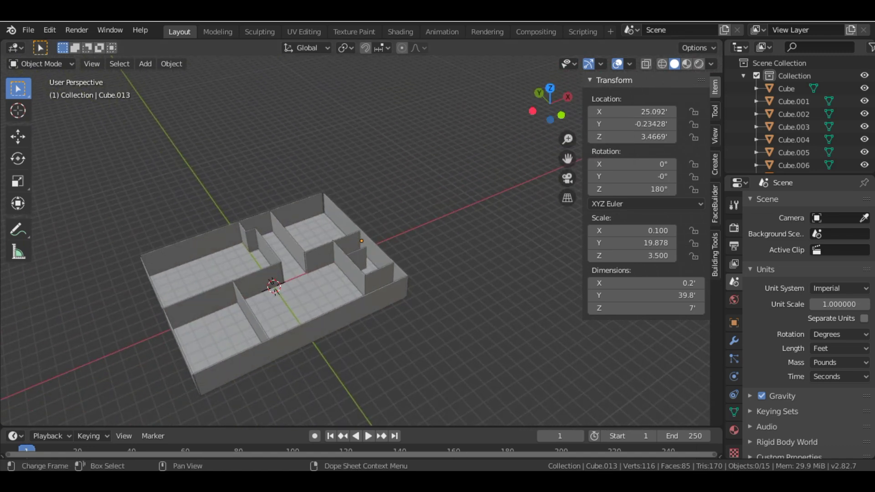
click(537, 432)
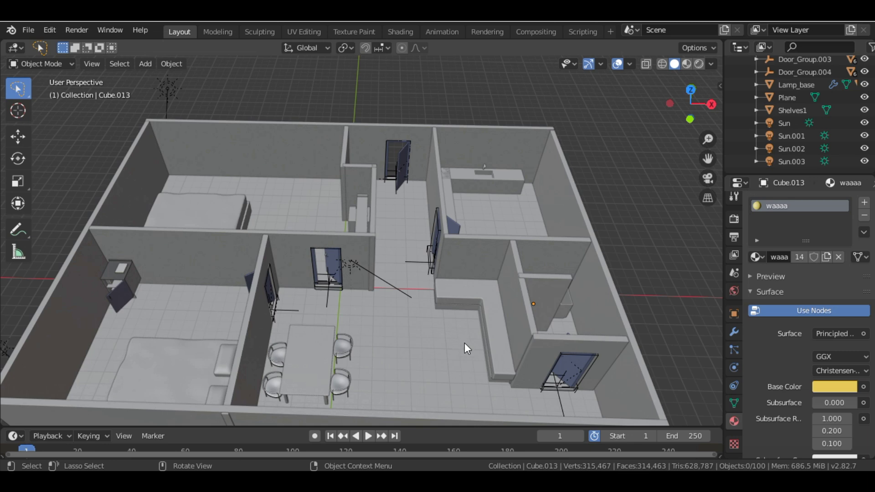
mouse_move(689, 104)
mouse_down()
mouse_move(677, 109)
mouse_move(680, 137)
mouse_up()
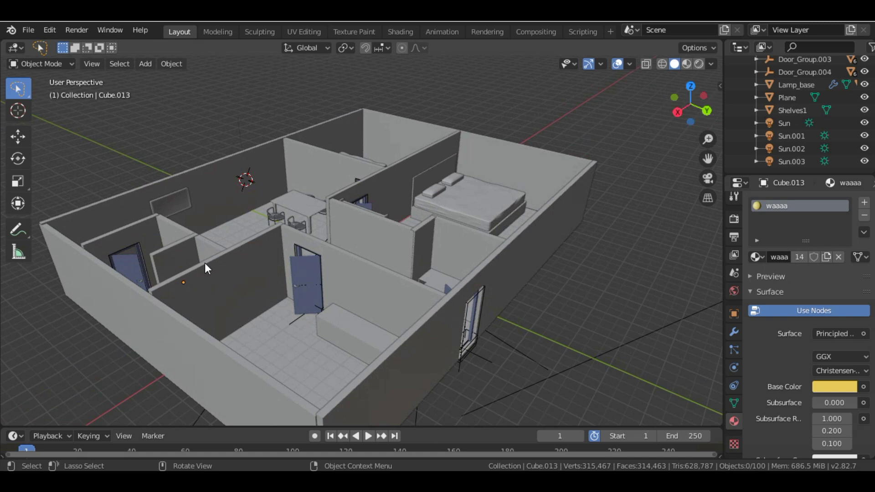